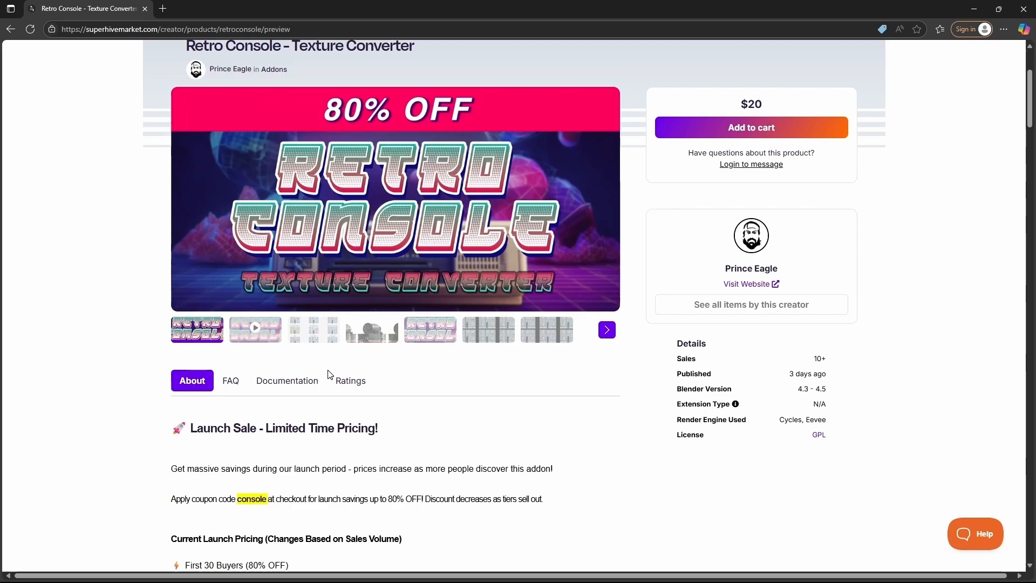
Look over the Retro Console add-on's product previews and the YouTube results for ps1 style blender.
{"action": "left_click", "coordinate": [325, 339]}
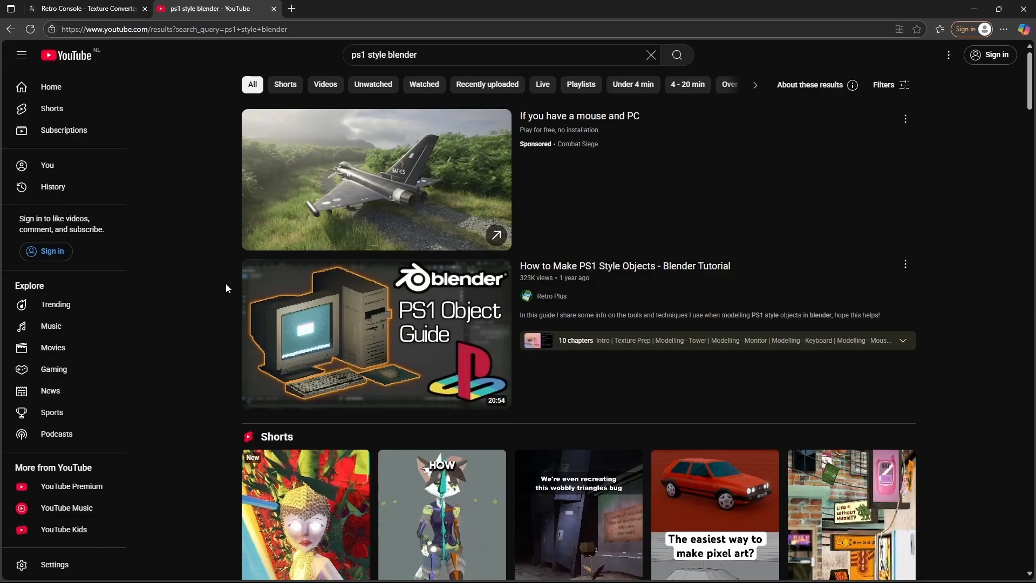
{"action": "middle_click", "coordinate": [263, 292]}
{"action": "scroll", "coordinate": [323, 270], "scroll_direction": "down", "scroll_amount": 5}
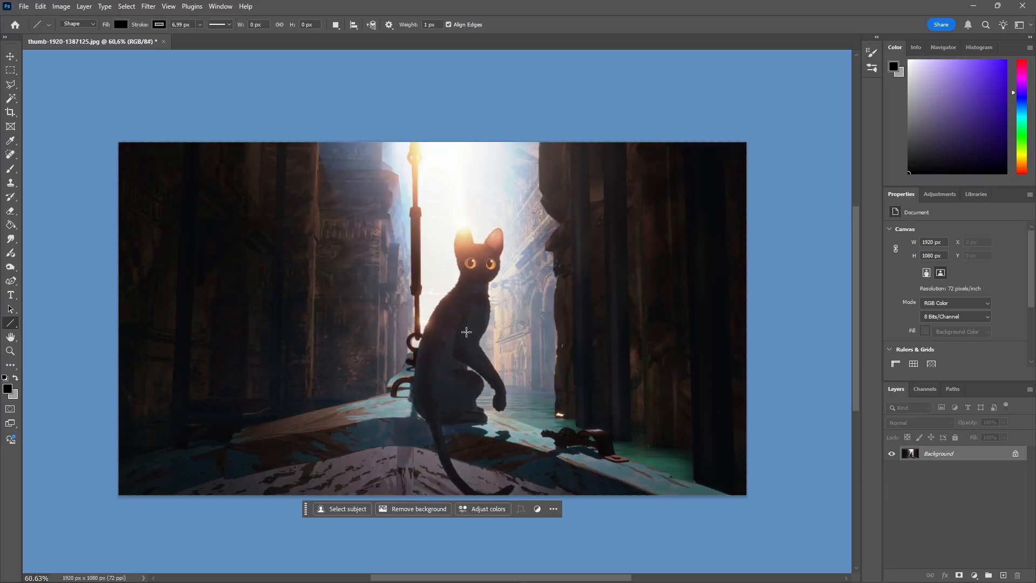
In Photoshop, resize the cat image to 128 px wide while keeping its proportions.
{"action": "left_click", "coordinate": [61, 6]}
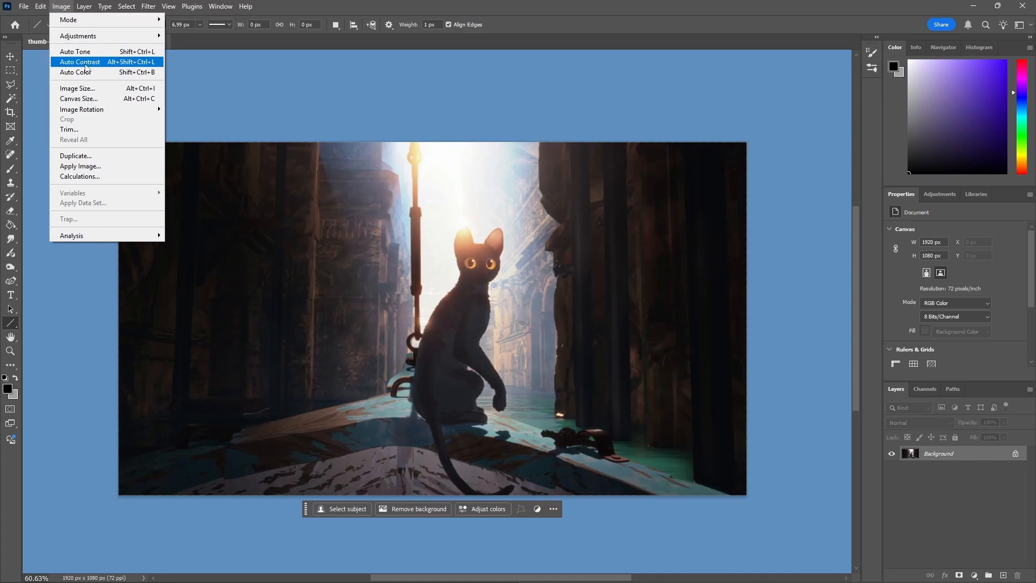
{"action": "left_click", "coordinate": [70, 88]}
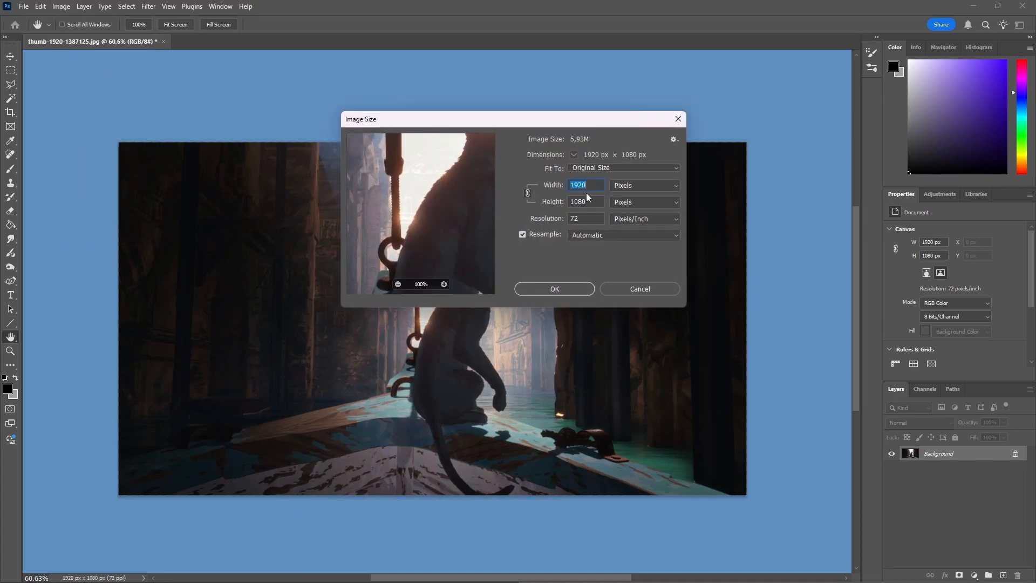
{"action": "type", "text": "128"}
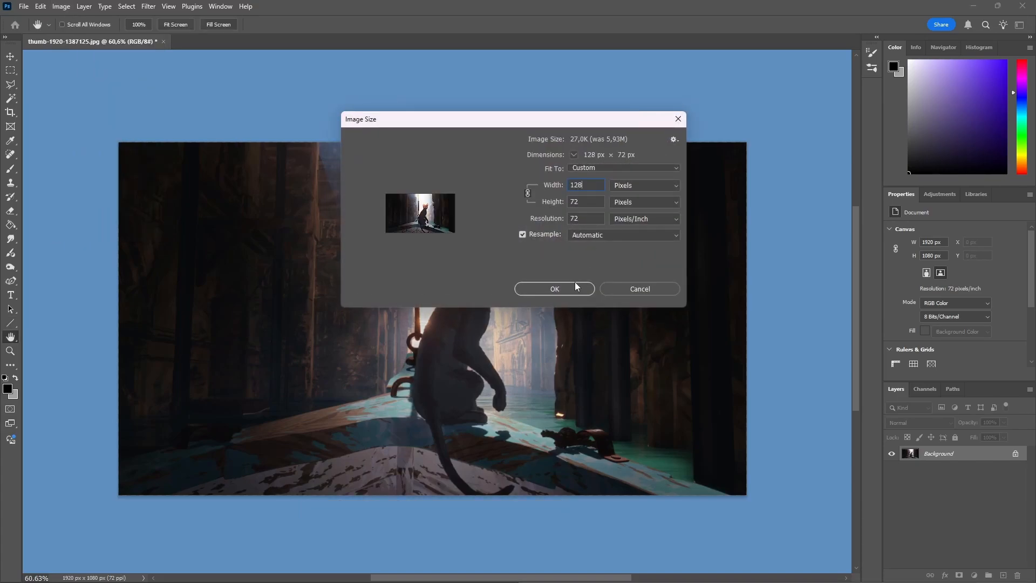
{"action": "left_click", "coordinate": [576, 284]}
{"action": "scroll", "coordinate": [169, 182], "scroll_direction": "up", "scroll_amount": 6, "text": "alt"}
{"action": "left_click_drag", "start_coordinate": [244, 198], "coordinate": [507, 306]}
{"action": "scroll", "coordinate": [356, 236], "scroll_direction": "up", "scroll_amount": 7, "text": "alt"}
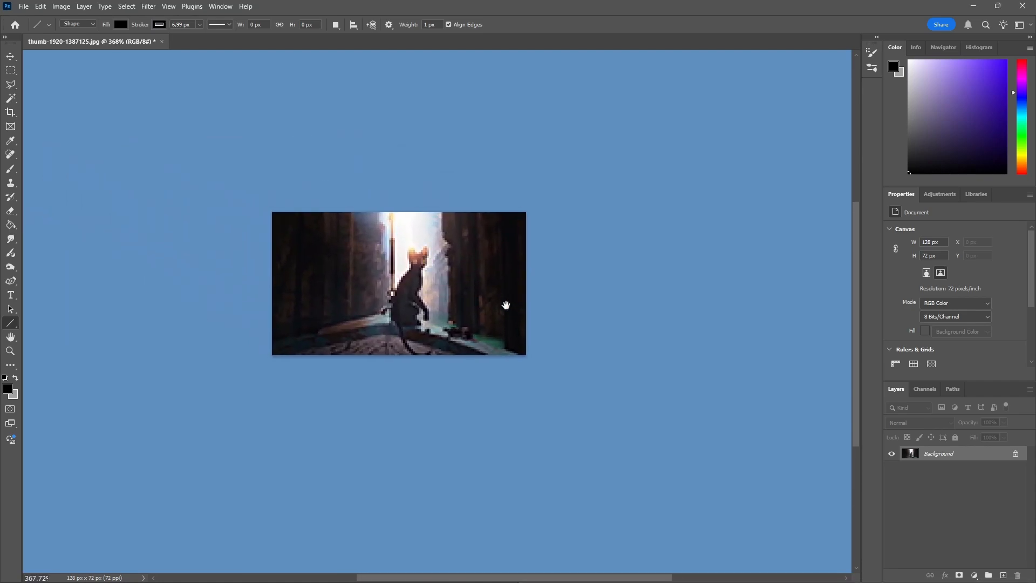
Set up an Indexed Color conversion of the resized image with 16 colors and review the dither options.
{"action": "left_click", "coordinate": [61, 7]}
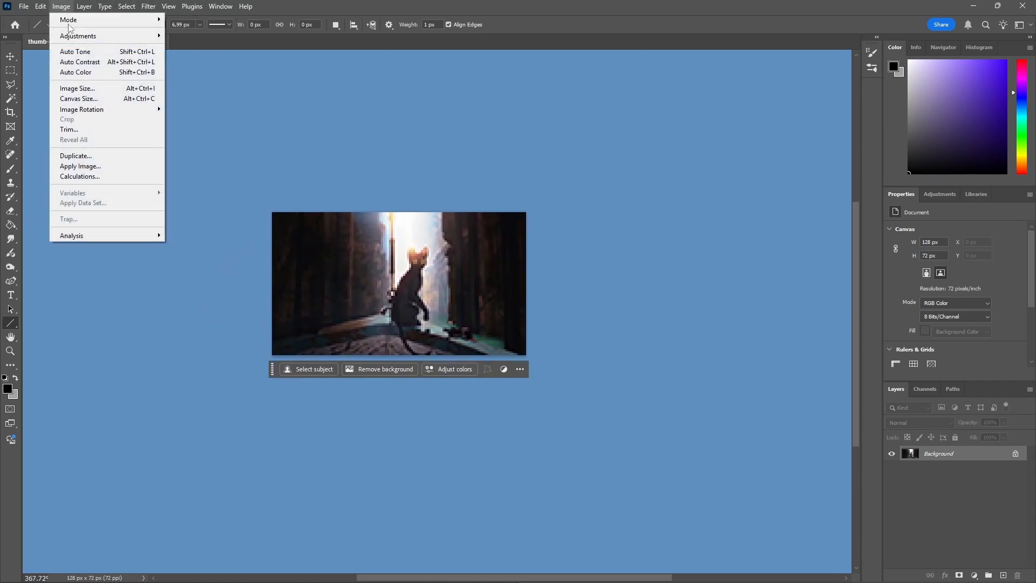
{"action": "mouse_move", "coordinate": [70, 21]}
{"action": "left_click", "coordinate": [182, 50]}
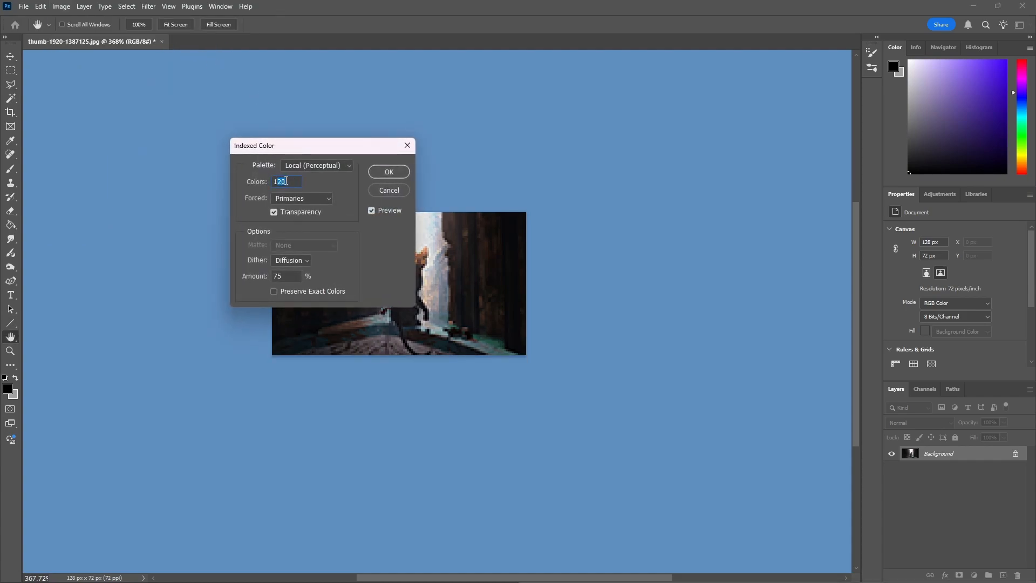
{"action": "left_click_drag", "start_coordinate": [290, 181], "coordinate": [267, 184]}
{"action": "type", "text": "16"}
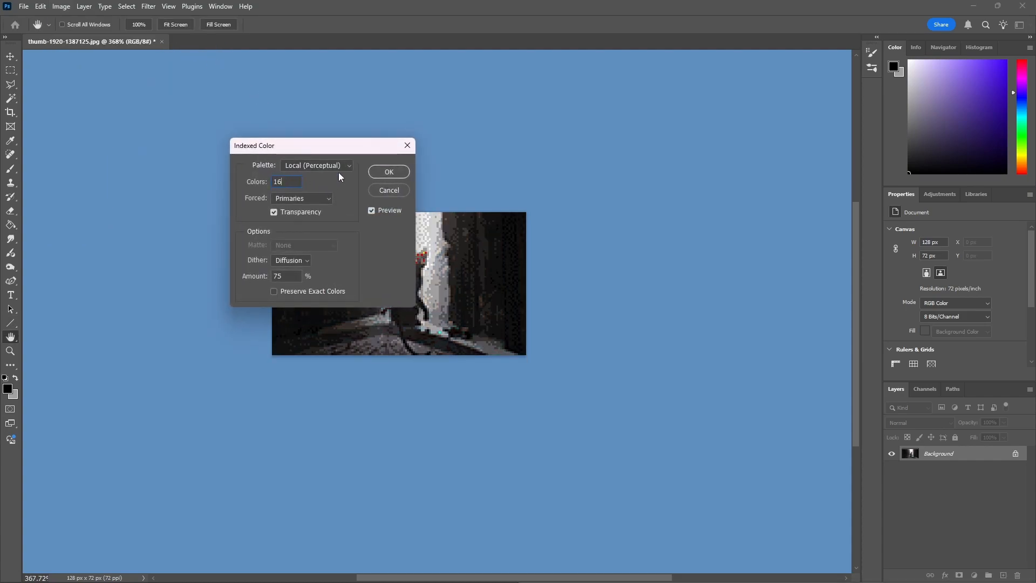
{"action": "left_click", "coordinate": [306, 262]}
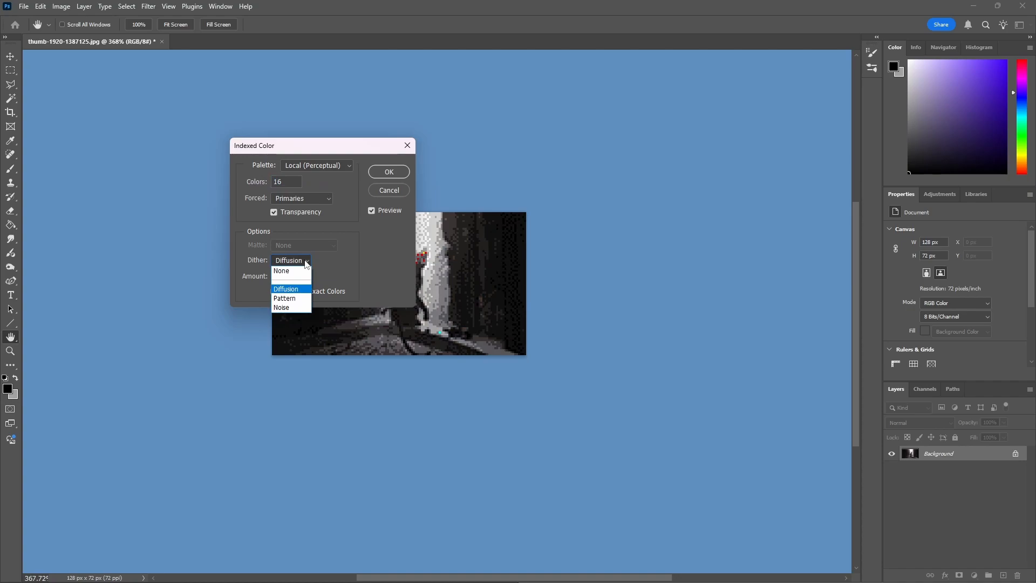
{"action": "left_click", "coordinate": [332, 150]}
{"action": "left_click_drag", "start_coordinate": [289, 152], "coordinate": [282, 151]}
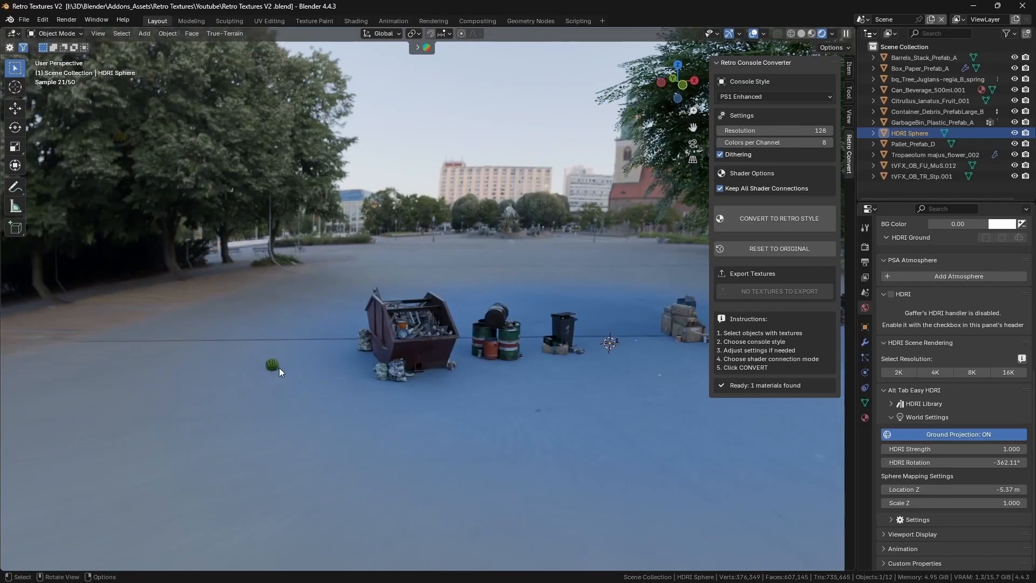
In Blender, try the PS1 Classic conversion on the watermelon, and reset its textures to the originals.
{"action": "key", "text": "KP_Decimal"}
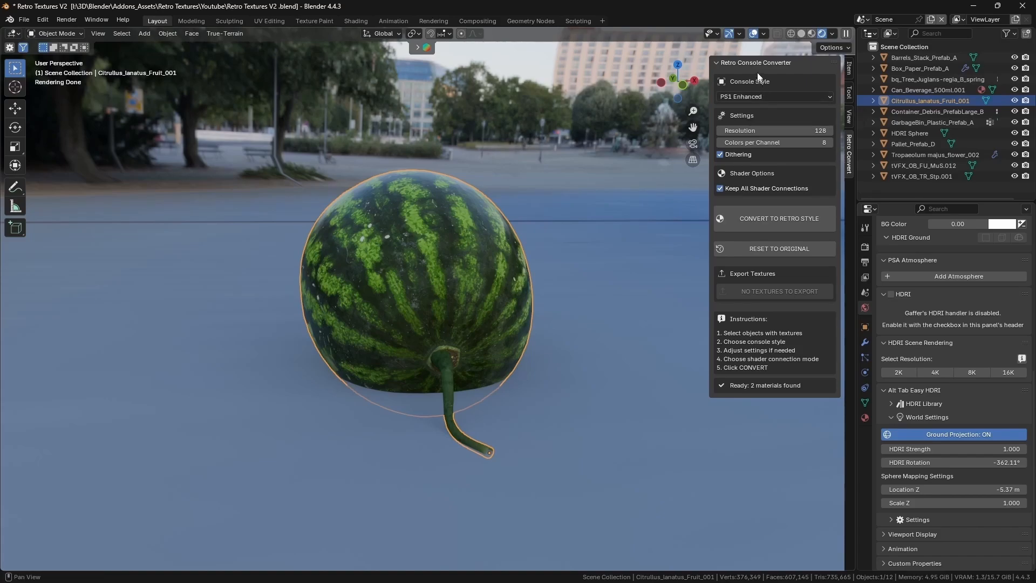
{"action": "left_click", "coordinate": [758, 97]}
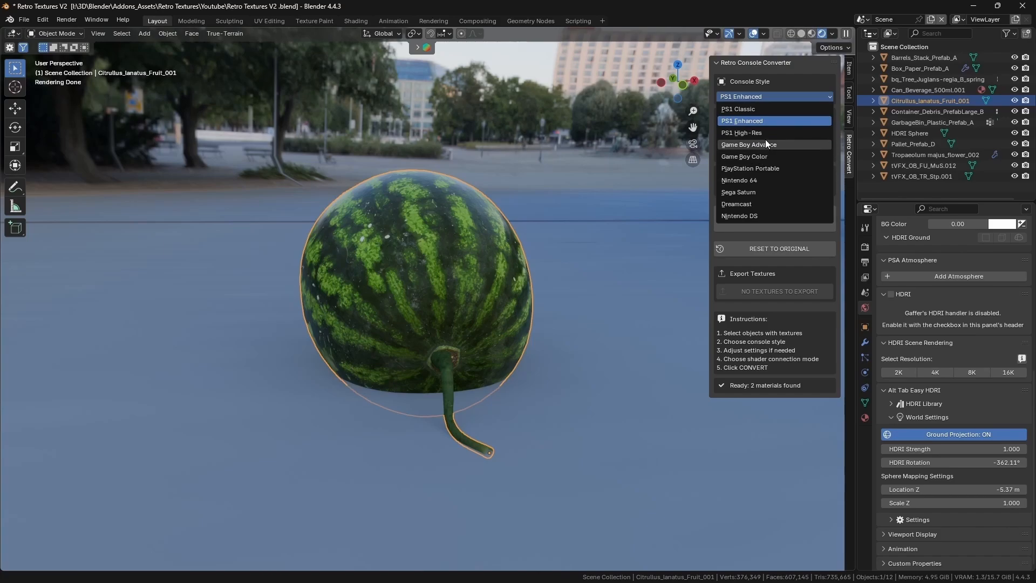
{"action": "left_click", "coordinate": [766, 109]}
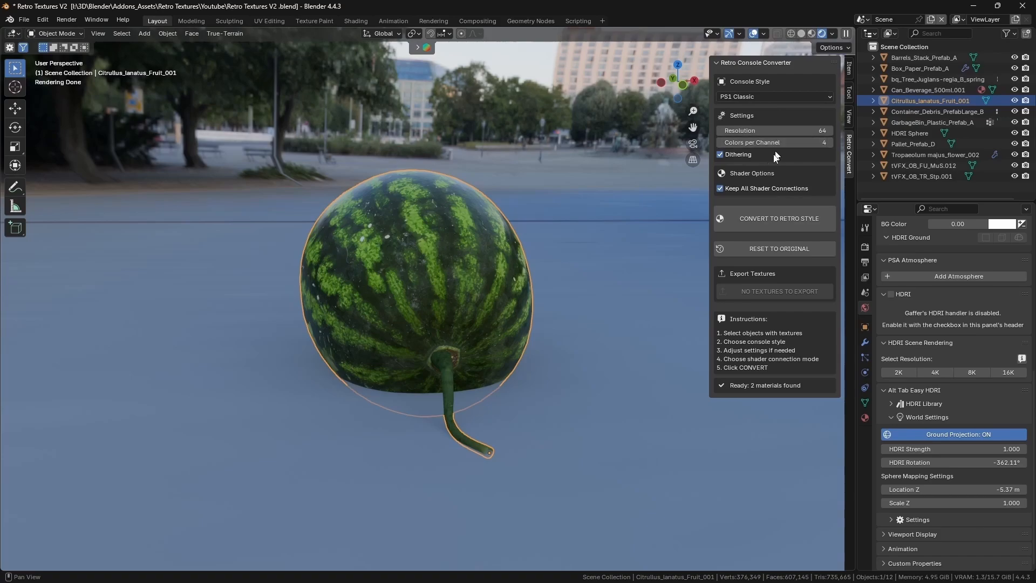
{"action": "left_click", "coordinate": [757, 221]}
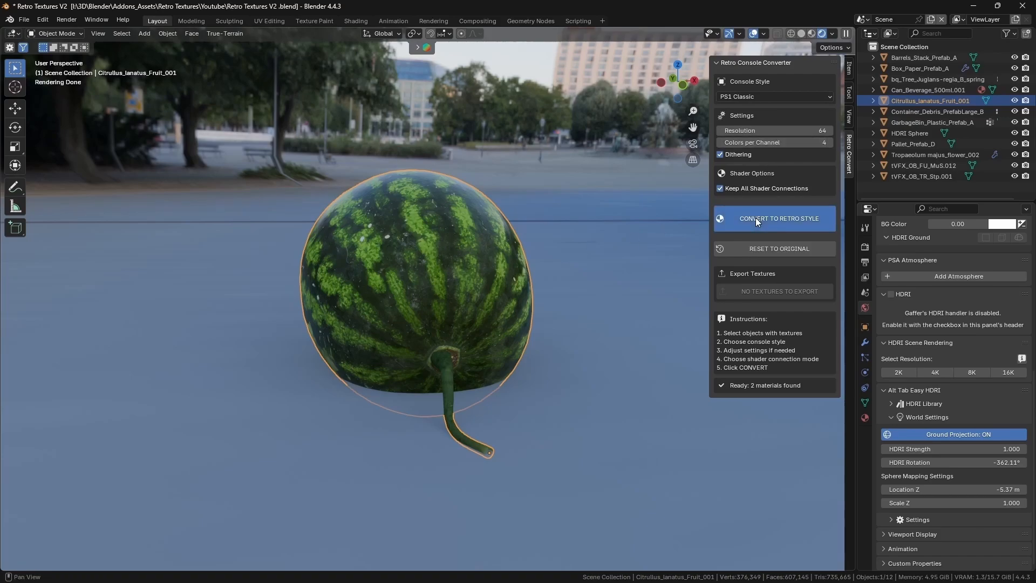
{"action": "middle_click_drag", "start_coordinate": [648, 237], "coordinate": [620, 268]}
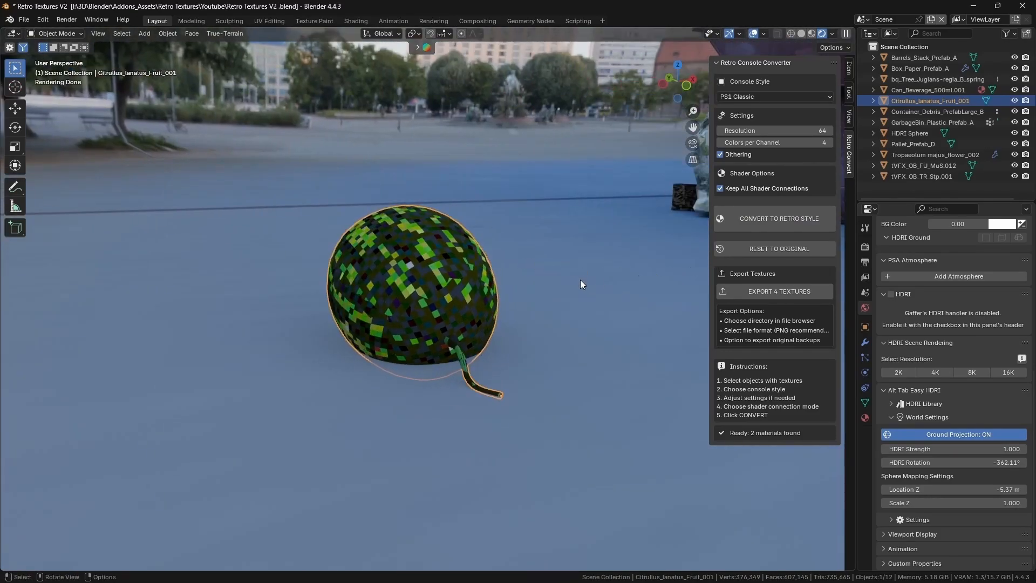
{"action": "left_click", "coordinate": [771, 251]}
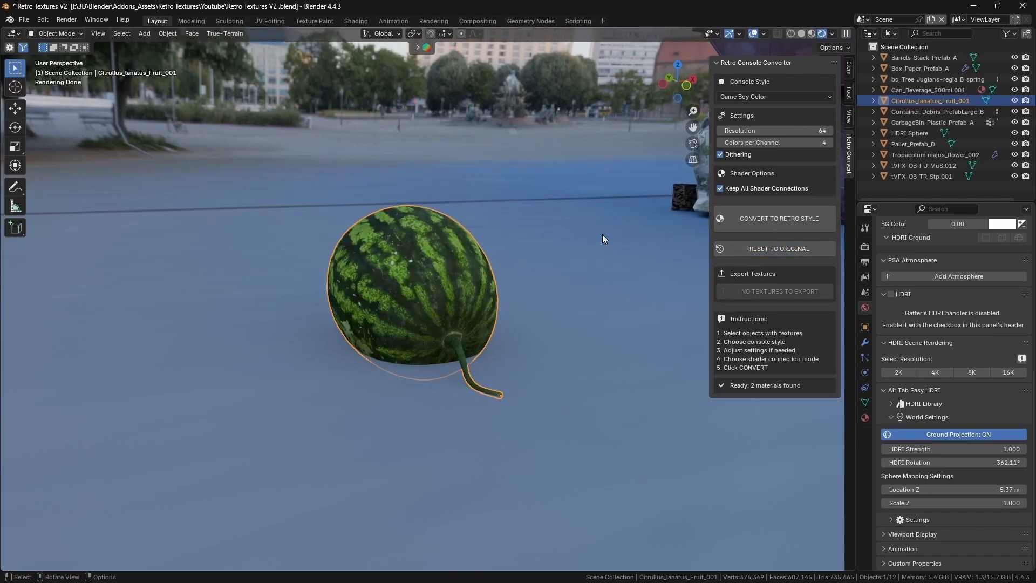
Convert the HDRI sphere surrounding the scene to the PS1 High-Res console style.
{"action": "scroll", "coordinate": [603, 234], "scroll_direction": "down", "scroll_amount": 4}
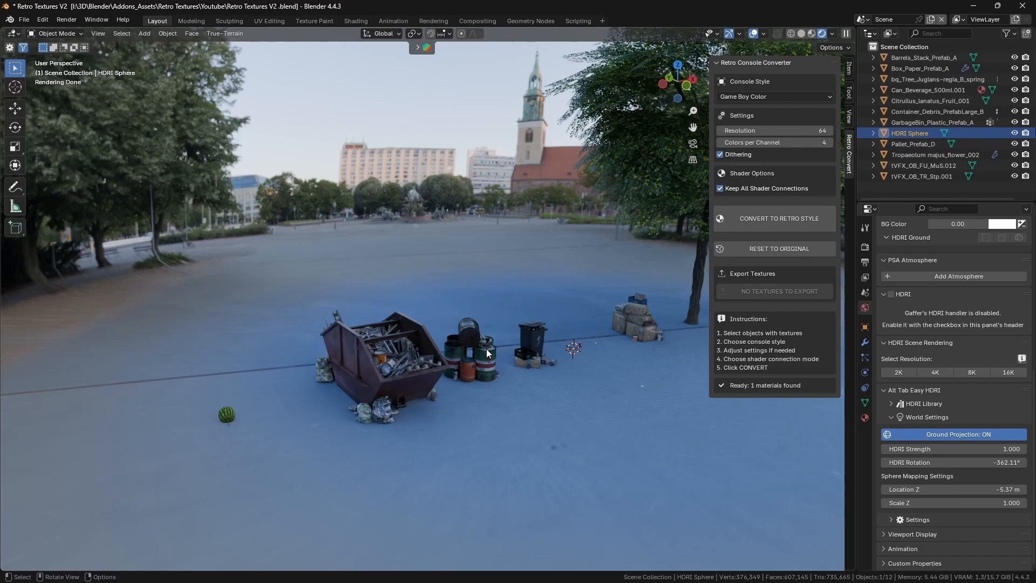
{"action": "scroll", "coordinate": [487, 351], "scroll_direction": "down", "scroll_amount": 6}
{"action": "middle_click_drag", "start_coordinate": [487, 351], "coordinate": [527, 342]}
{"action": "scroll", "coordinate": [474, 340], "scroll_direction": "up", "scroll_amount": 8}
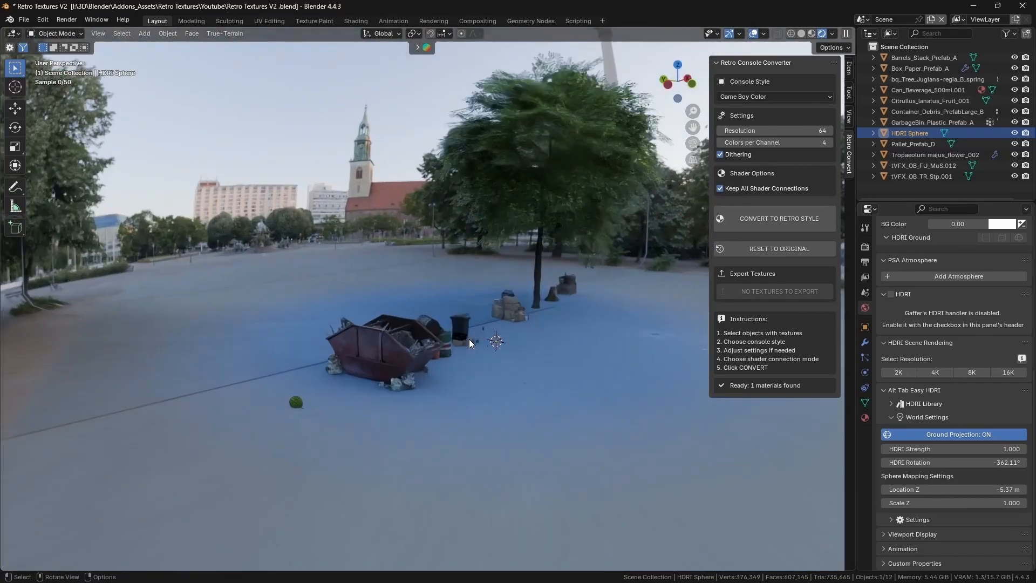
{"action": "left_click", "coordinate": [367, 384]}
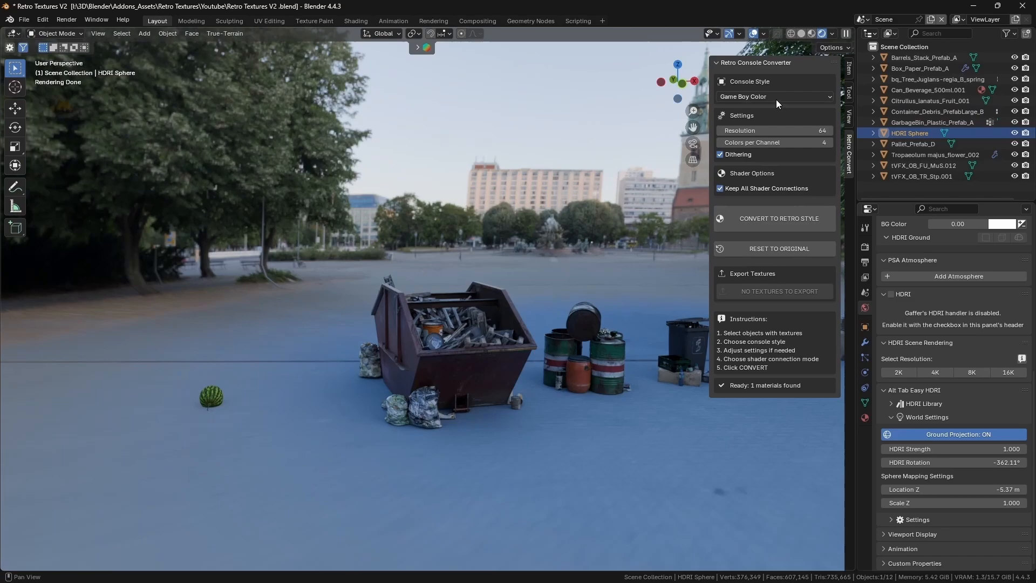
{"action": "left_click", "coordinate": [776, 99]}
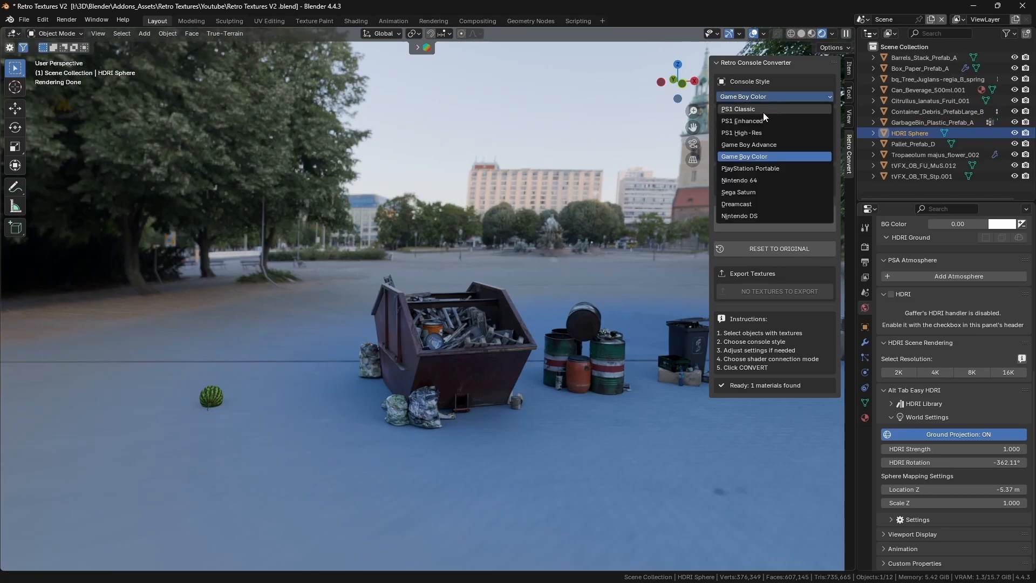
{"action": "left_click", "coordinate": [754, 132]}
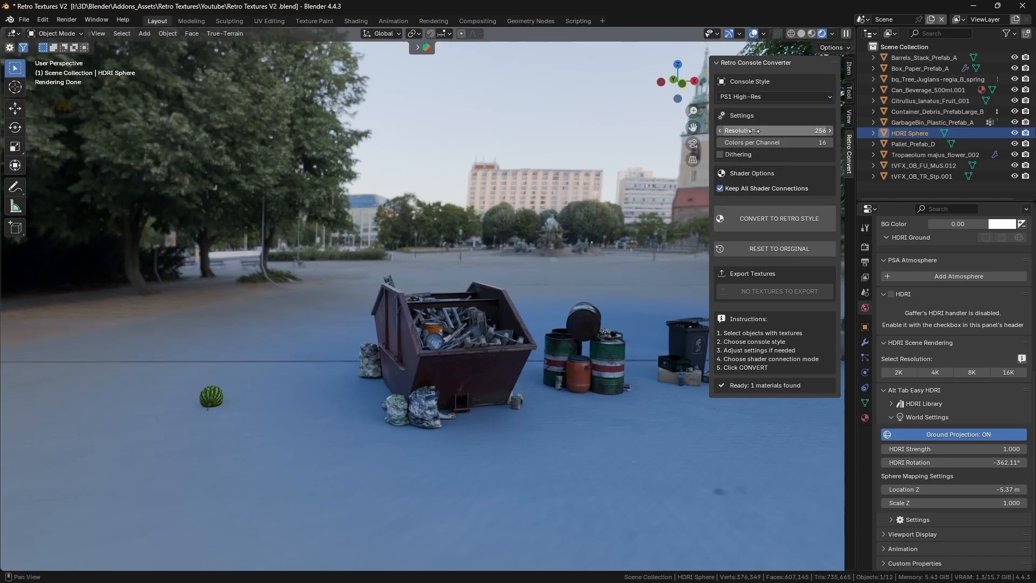
{"action": "left_click", "coordinate": [769, 225]}
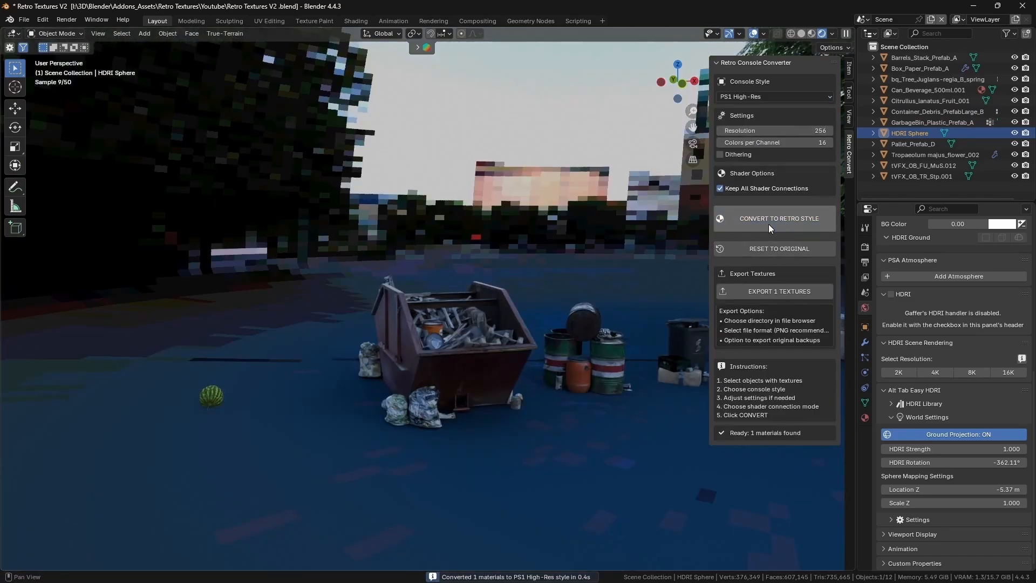
Convert the debris container to the Dreamcast style without keeping all shader connections.
{"action": "middle_click_drag", "start_coordinate": [621, 259], "coordinate": [492, 258]}
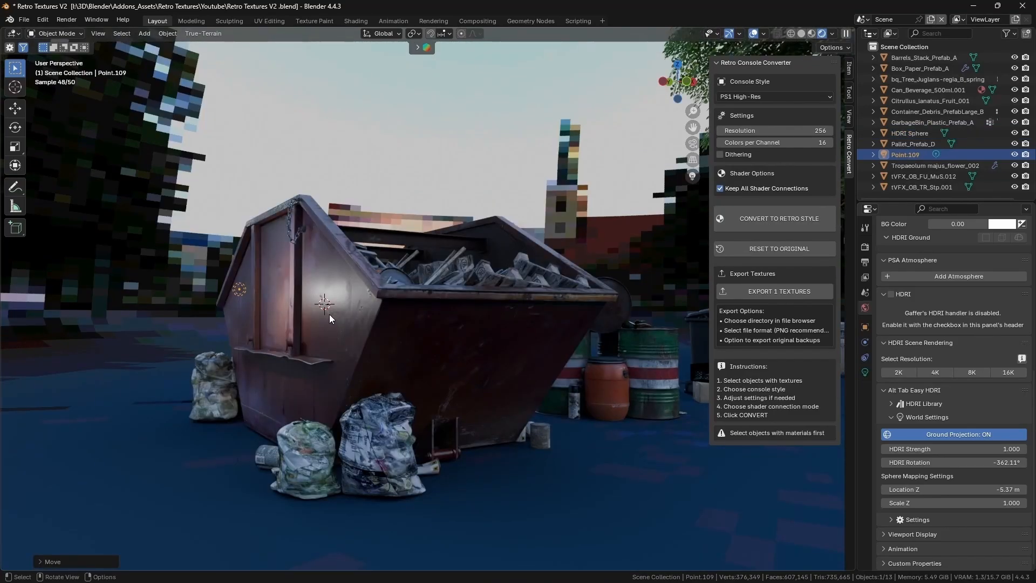
{"action": "left_click", "coordinate": [373, 299]}
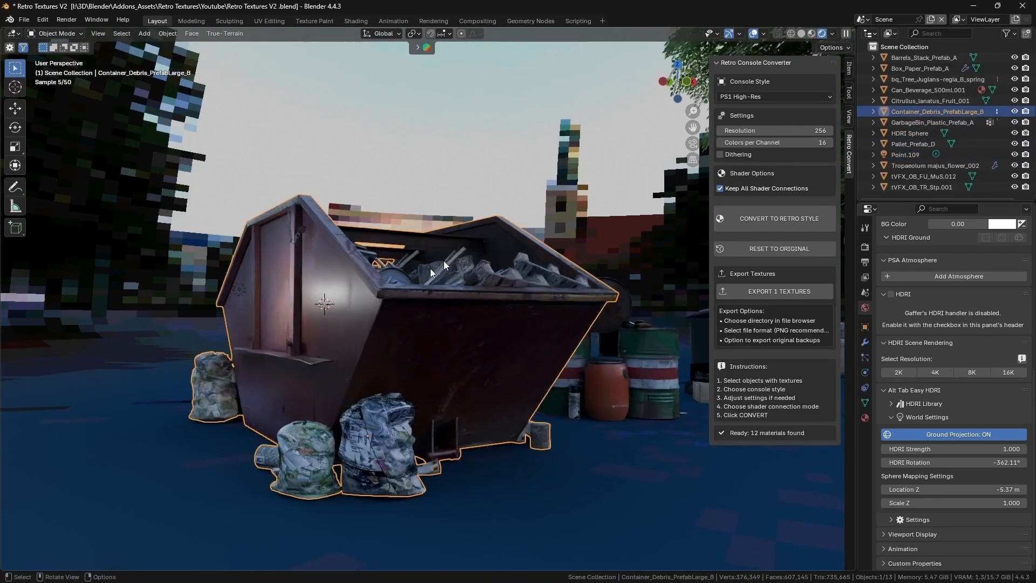
{"action": "left_click", "coordinate": [755, 98]}
{"action": "left_click", "coordinate": [746, 196]}
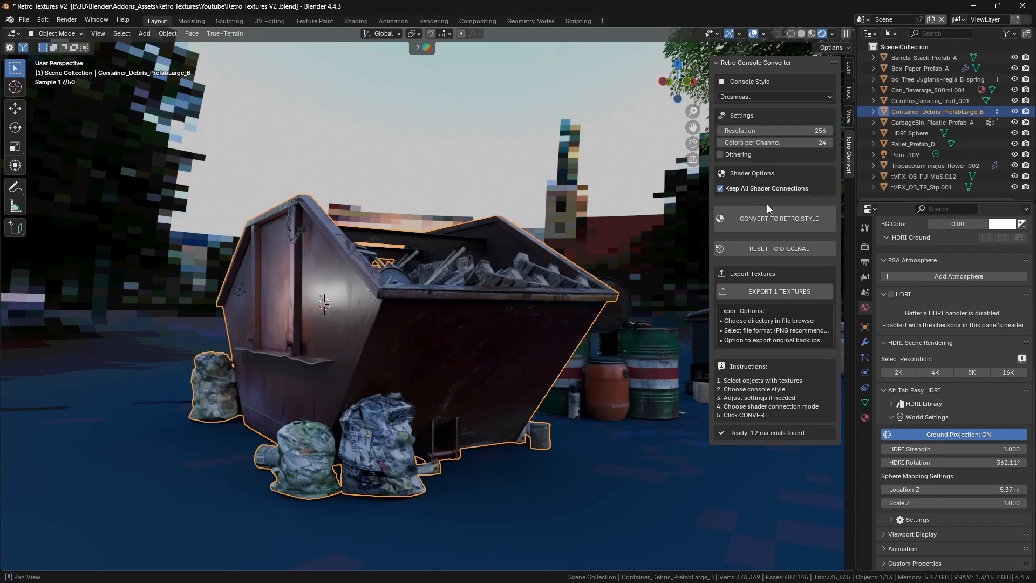
{"action": "left_click", "coordinate": [720, 188]}
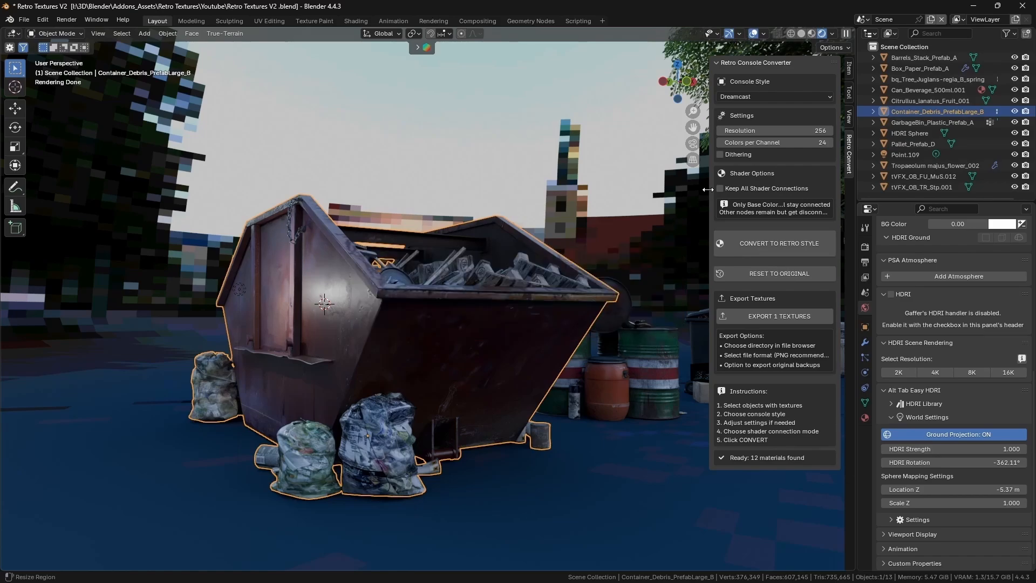
{"action": "left_click", "coordinate": [733, 243]}
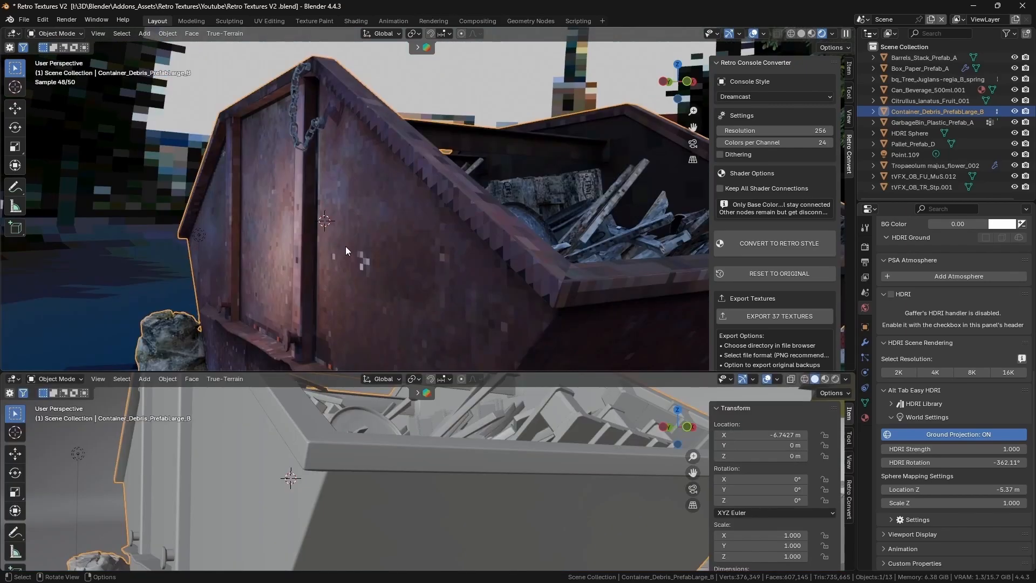
Switch the lower viewport to the Shader Editor to show the debris container's material nodes.
{"action": "left_click", "coordinate": [14, 379]}
{"action": "left_click", "coordinate": [42, 469]}
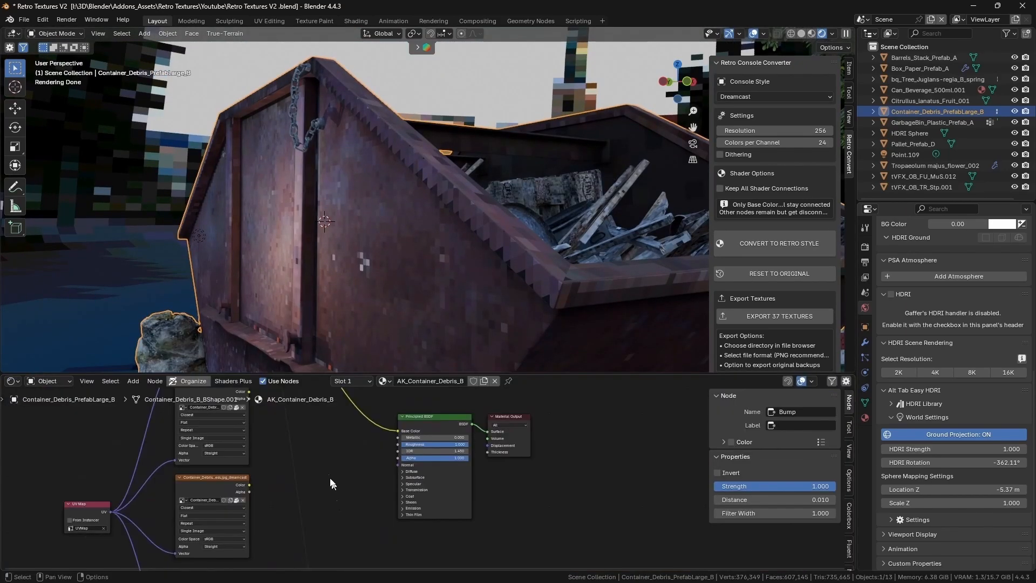
{"action": "scroll", "coordinate": [330, 504], "scroll_direction": "up", "scroll_amount": 1}
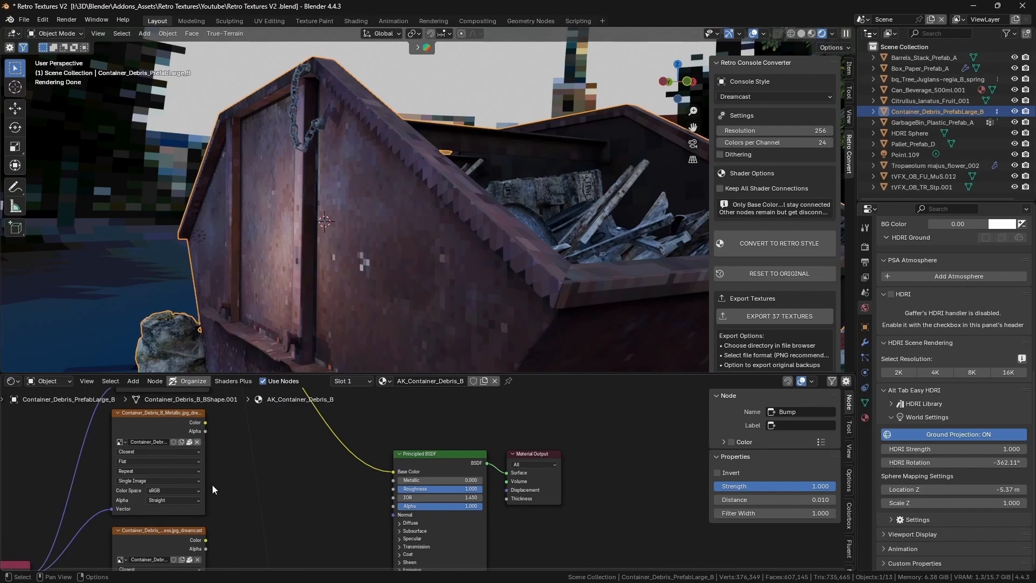
Try linking the roughness texture's color to the Principled BSDF's Roughness, and expand that node's Specular settings.
{"action": "left_click_drag", "start_coordinate": [205, 540], "coordinate": [387, 491]}
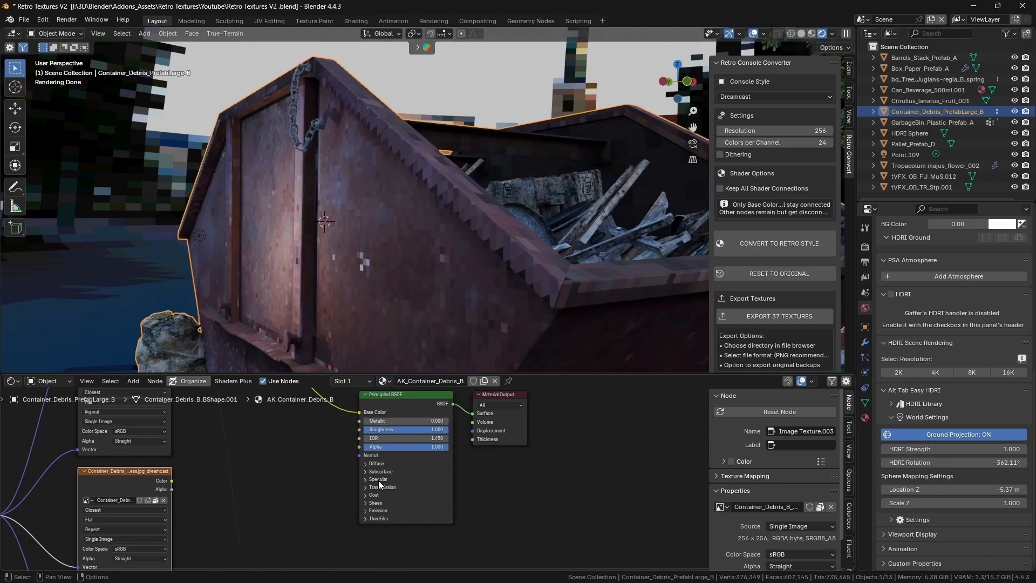
{"action": "left_click", "coordinate": [378, 480]}
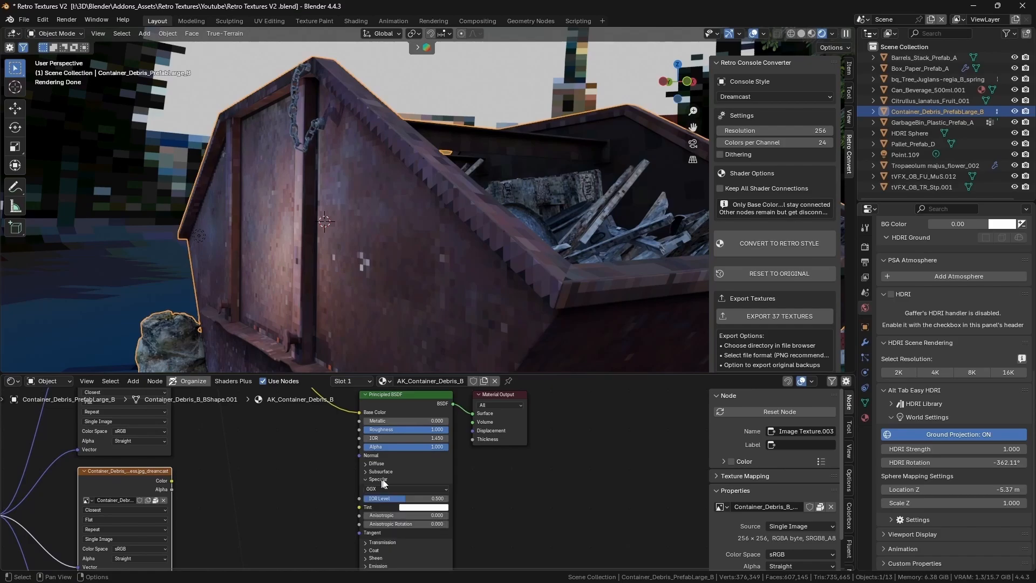
Select the barrels, garbage bin, boxes, can, flower, mushroom, tree stump and pallets, and convert them to the Nintendo DS style.
{"action": "middle_click_drag", "start_coordinate": [358, 297], "coordinate": [380, 292]}
{"action": "scroll", "coordinate": [345, 306], "scroll_direction": "down", "scroll_amount": 2}
{"action": "middle_click_drag", "start_coordinate": [380, 292], "coordinate": [359, 294]}
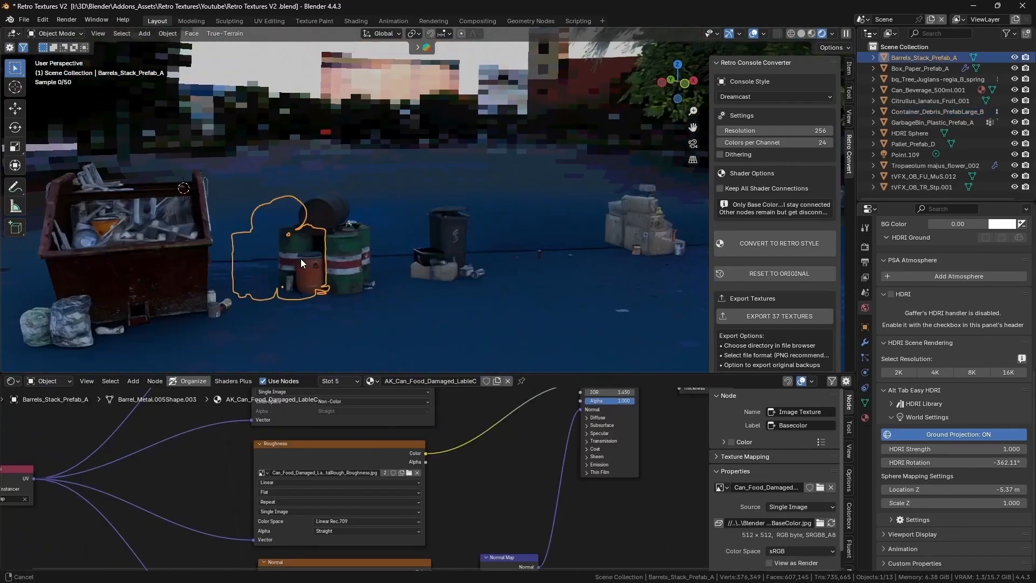
{"action": "middle_click_drag", "start_coordinate": [300, 260], "coordinate": [385, 252]}
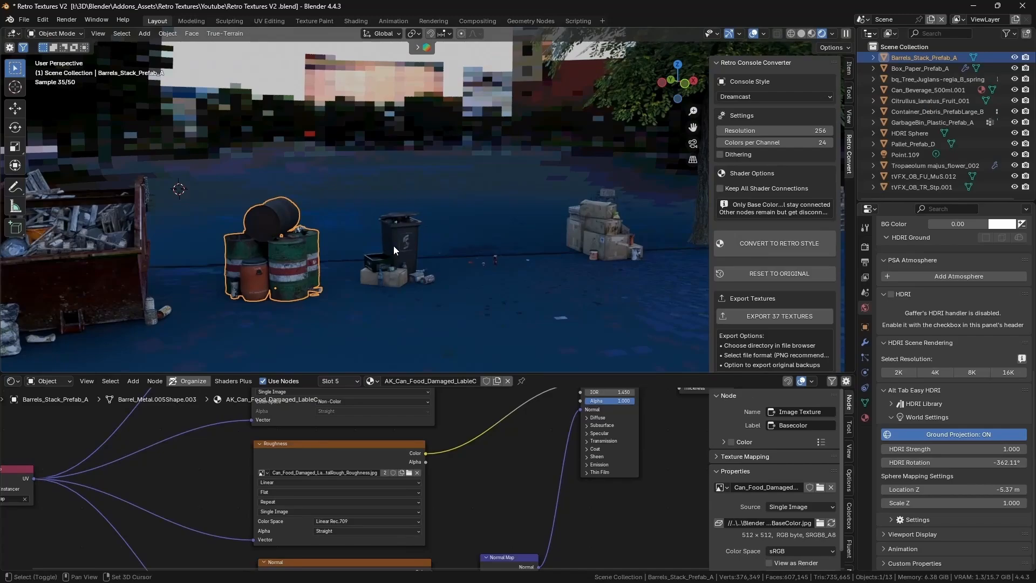
{"action": "left_click", "coordinate": [389, 253], "text": "shift"}
{"action": "left_click", "coordinate": [588, 229], "text": "shift"}
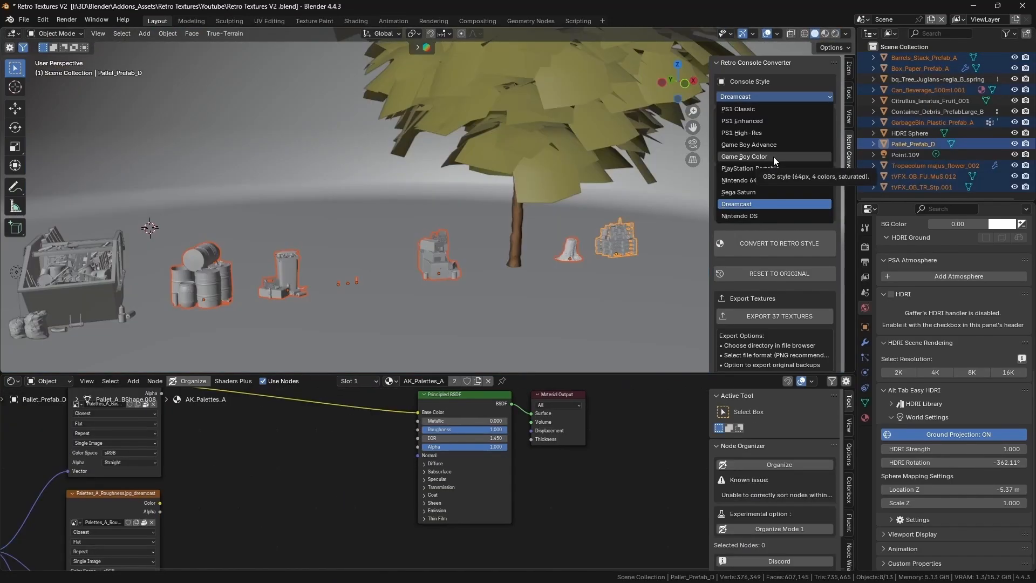
{"action": "left_click", "coordinate": [758, 214]}
{"action": "left_click", "coordinate": [765, 240]}
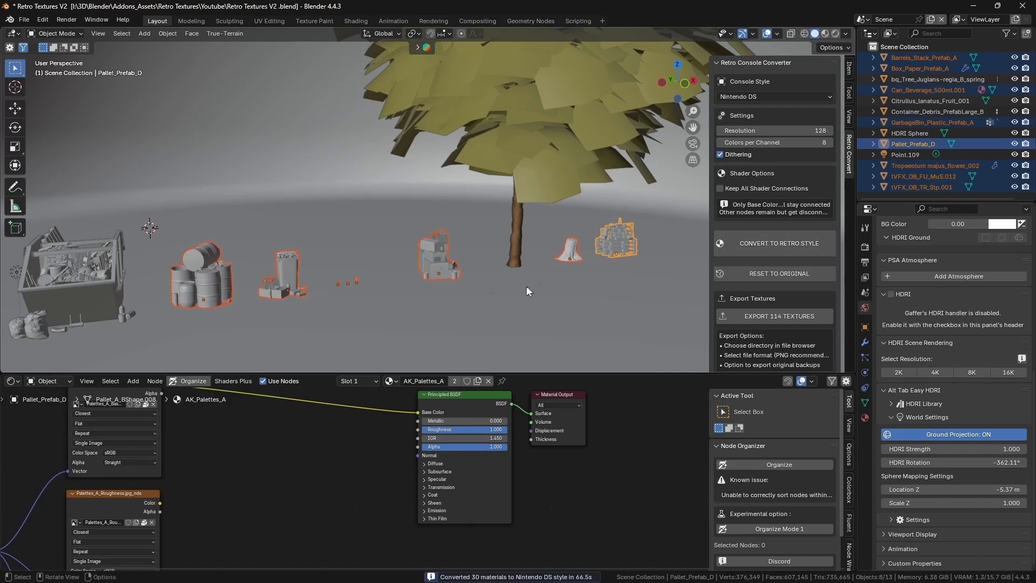
Select the barrel stack and switch the viewport to Rendered shading.
{"action": "left_click", "coordinate": [205, 273]}
{"action": "key", "text": "z"}
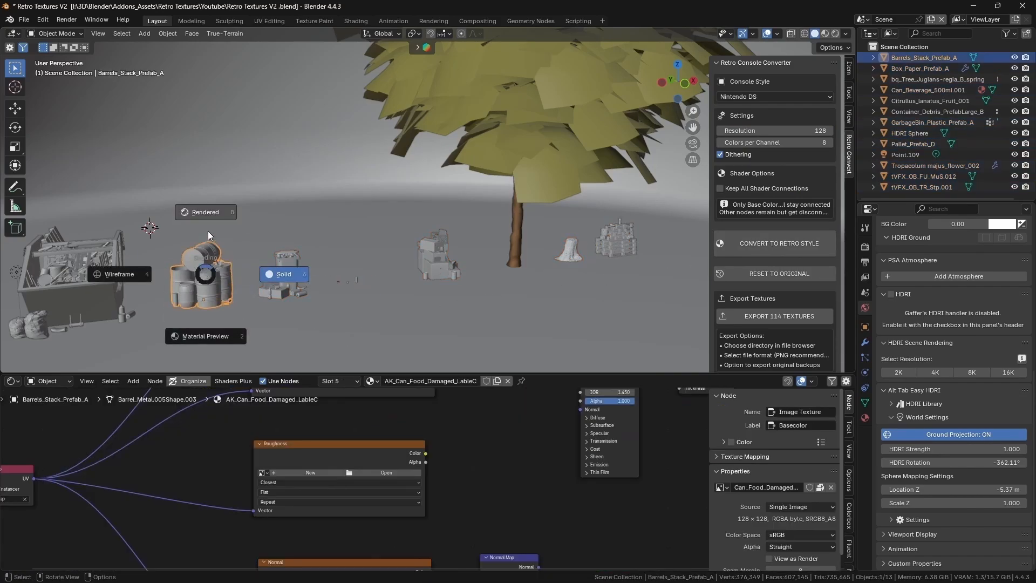
{"action": "left_click", "coordinate": [241, 262]}
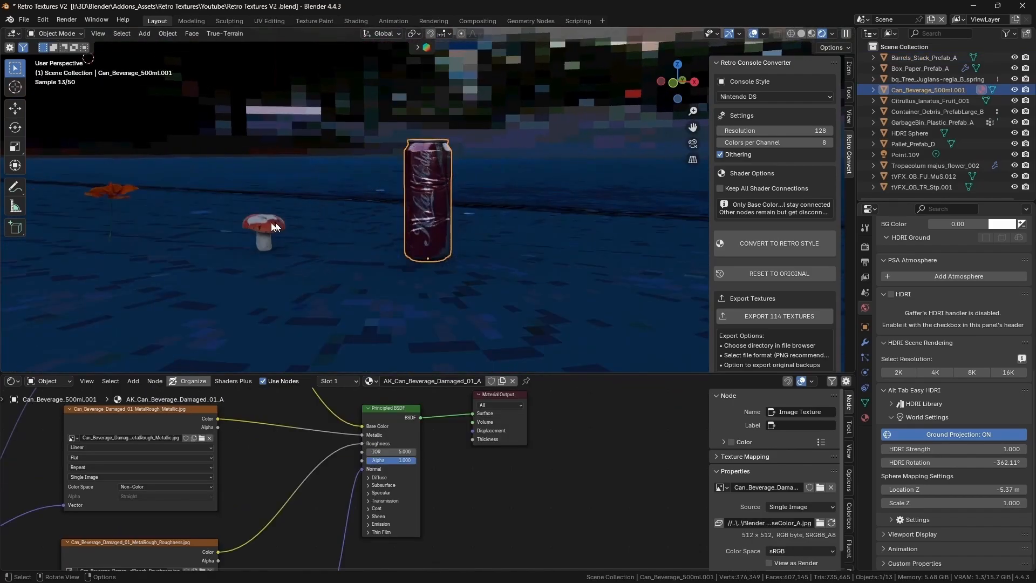
Examine the converted mushroom up close and look inside its material's shader node group.
{"action": "left_click", "coordinate": [270, 222]}
{"action": "key", "text": "KP_Decimal"}
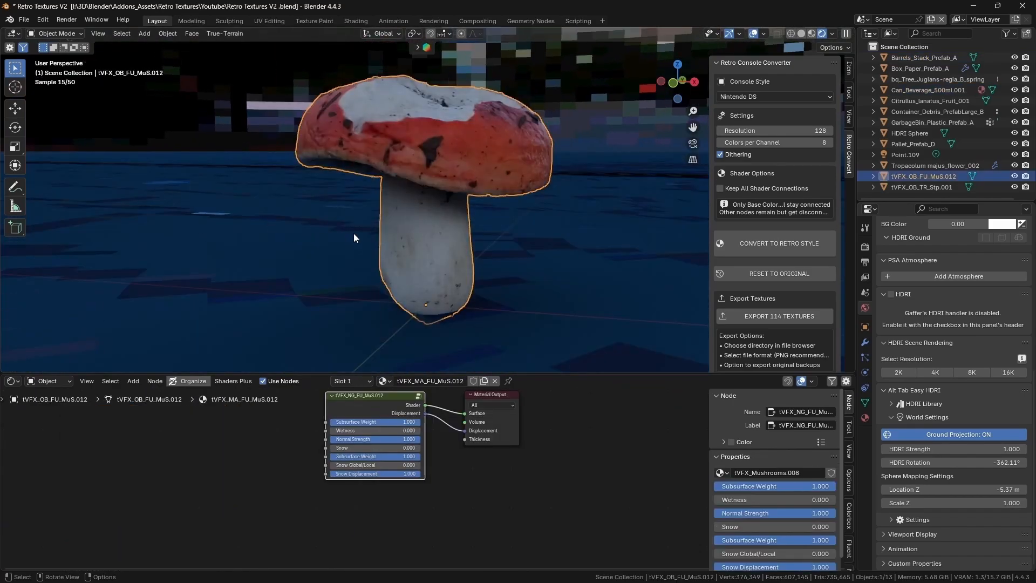
{"action": "middle_click_drag", "start_coordinate": [354, 233], "coordinate": [311, 270]}
{"action": "scroll", "coordinate": [426, 270], "scroll_direction": "up", "scroll_amount": 2}
{"action": "scroll", "coordinate": [477, 437], "scroll_direction": "down", "scroll_amount": 2}
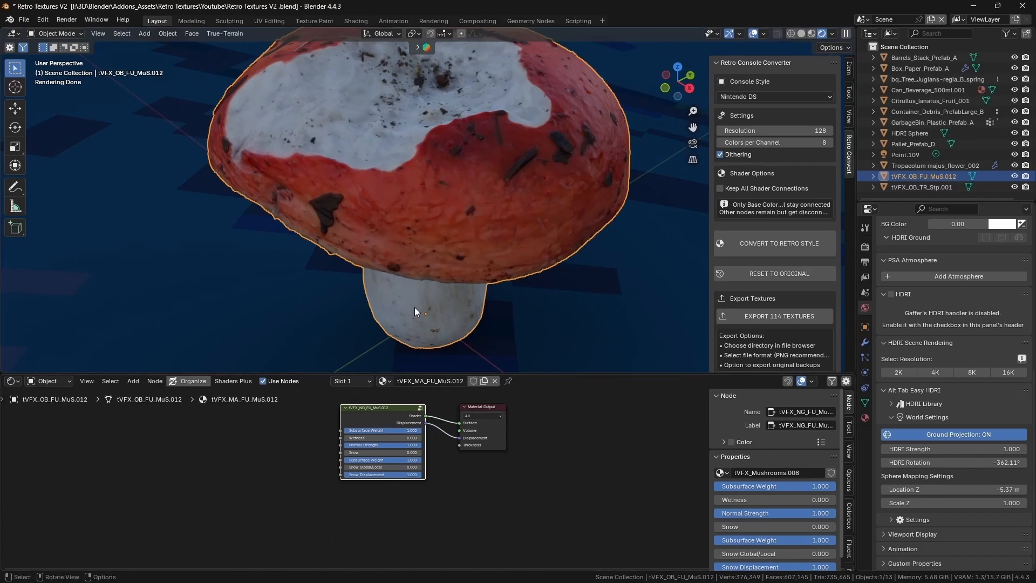
{"action": "middle_click_drag", "start_coordinate": [414, 307], "coordinate": [445, 281]}
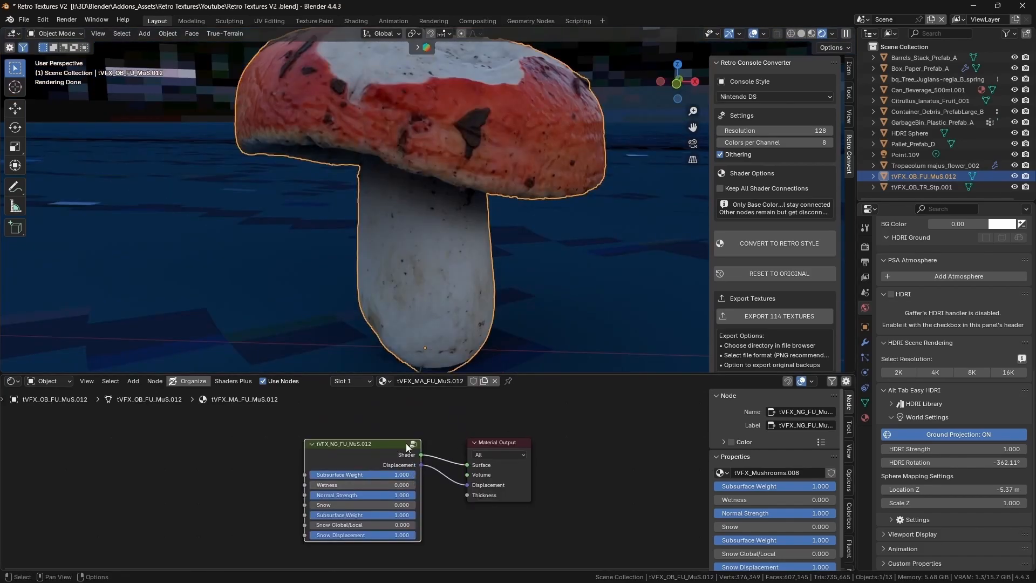
{"action": "left_click", "coordinate": [413, 445]}
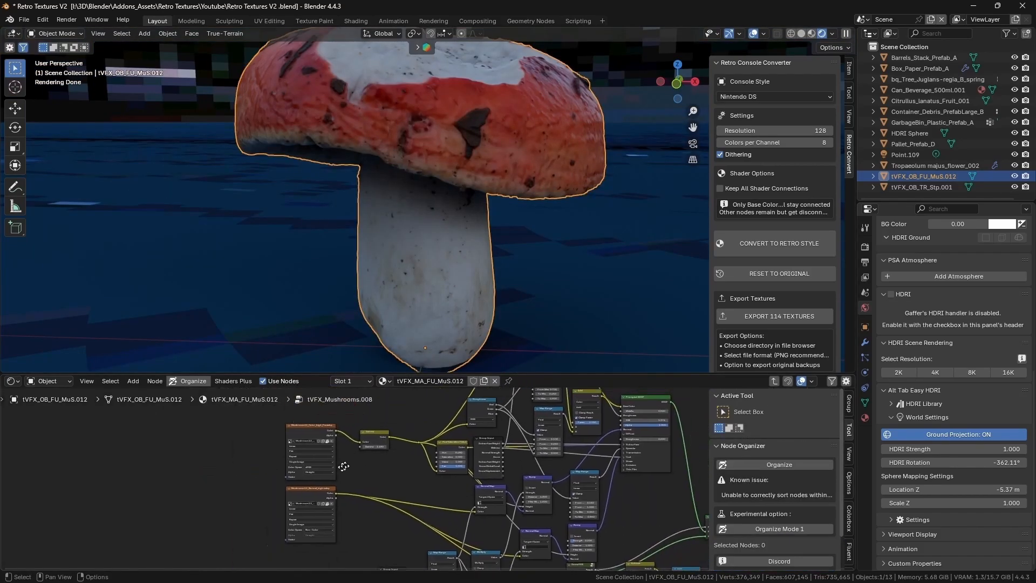
{"action": "key", "text": "Tab"}
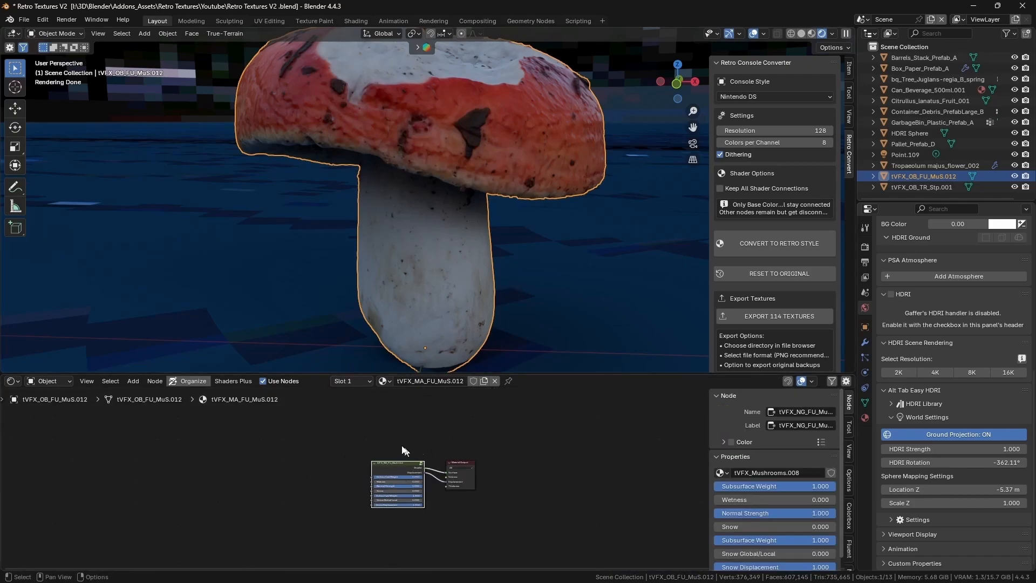
Inspect the converted tree stump up close and frame its material nodes in the Shader Editor.
{"action": "scroll", "coordinate": [539, 236], "scroll_direction": "down", "scroll_amount": 8}
{"action": "left_click", "coordinate": [631, 184]}
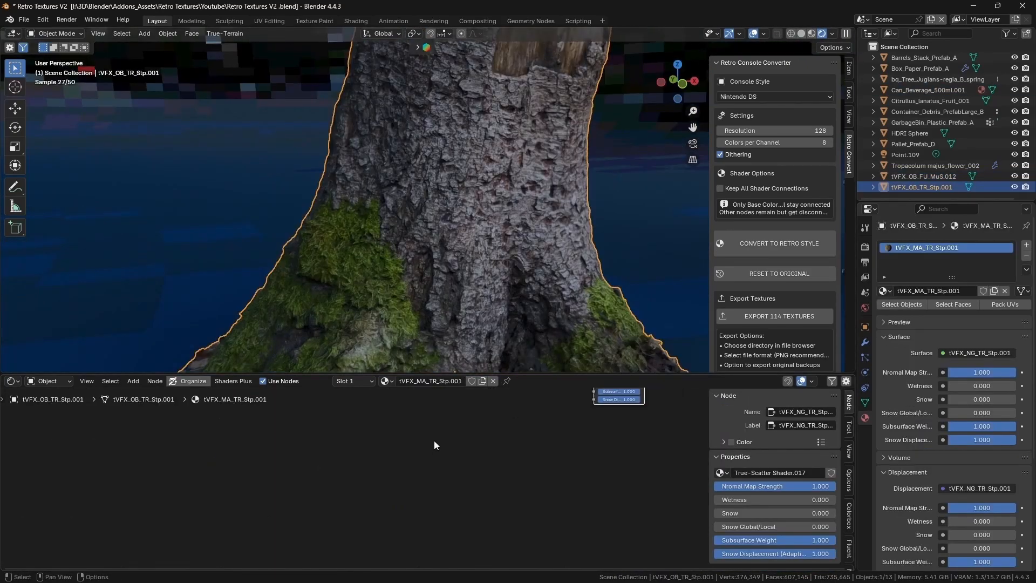
{"action": "key", "text": "Home"}
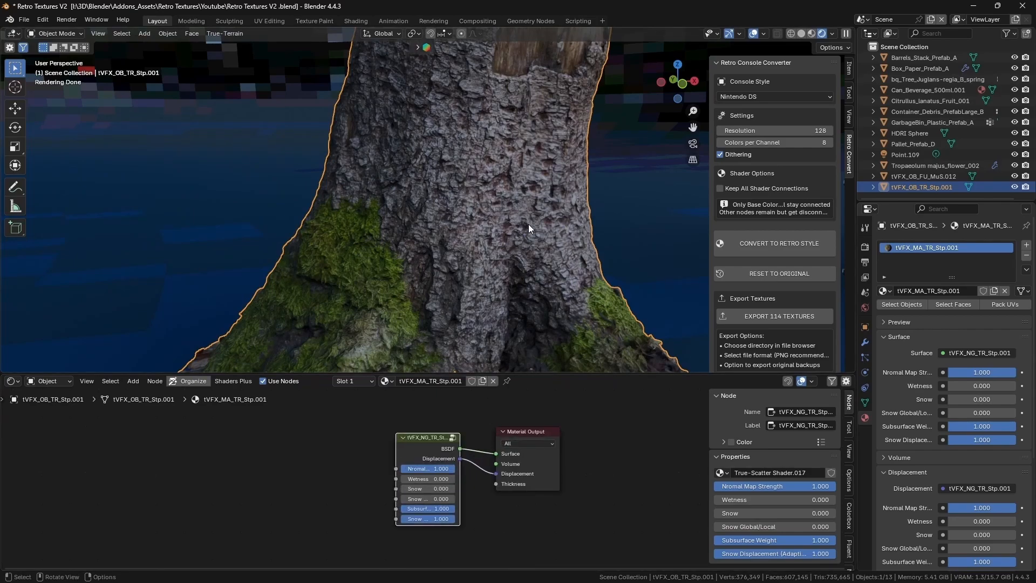
Convert the walnut tree to the PS1 Classic style and check its foliage from near and far.
{"action": "scroll", "coordinate": [565, 189], "scroll_direction": "down", "scroll_amount": 4}
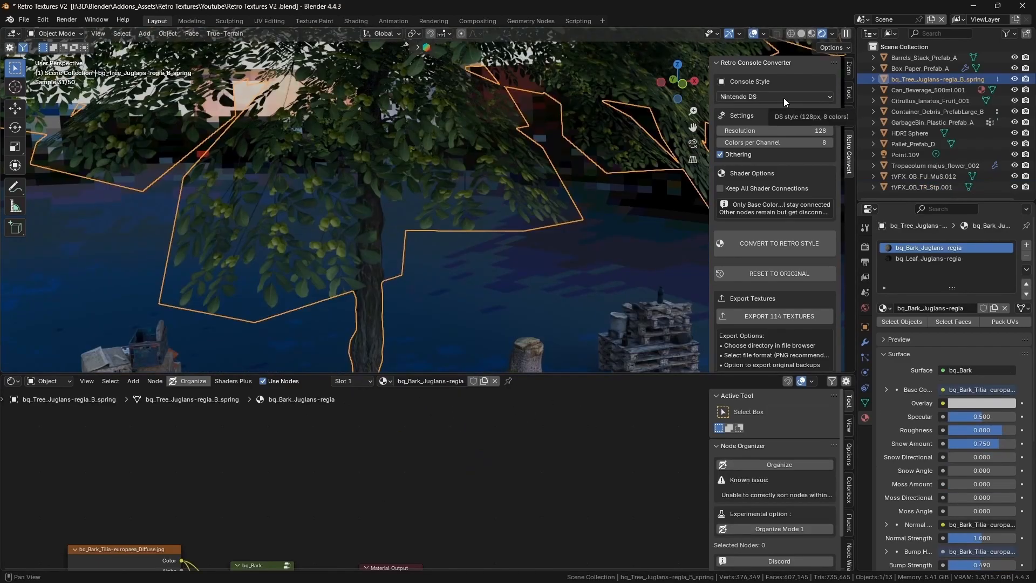
{"action": "left_click", "coordinate": [784, 98]}
{"action": "left_click", "coordinate": [784, 108]}
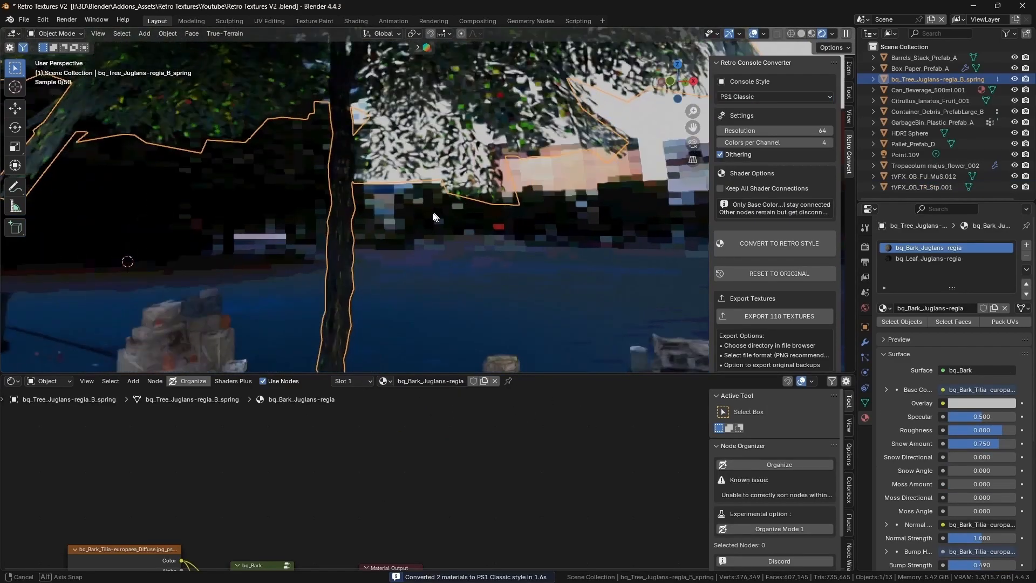
{"action": "middle_click_drag", "start_coordinate": [431, 213], "coordinate": [466, 233]}
{"action": "scroll", "coordinate": [506, 201], "scroll_direction": "down", "scroll_amount": 6}
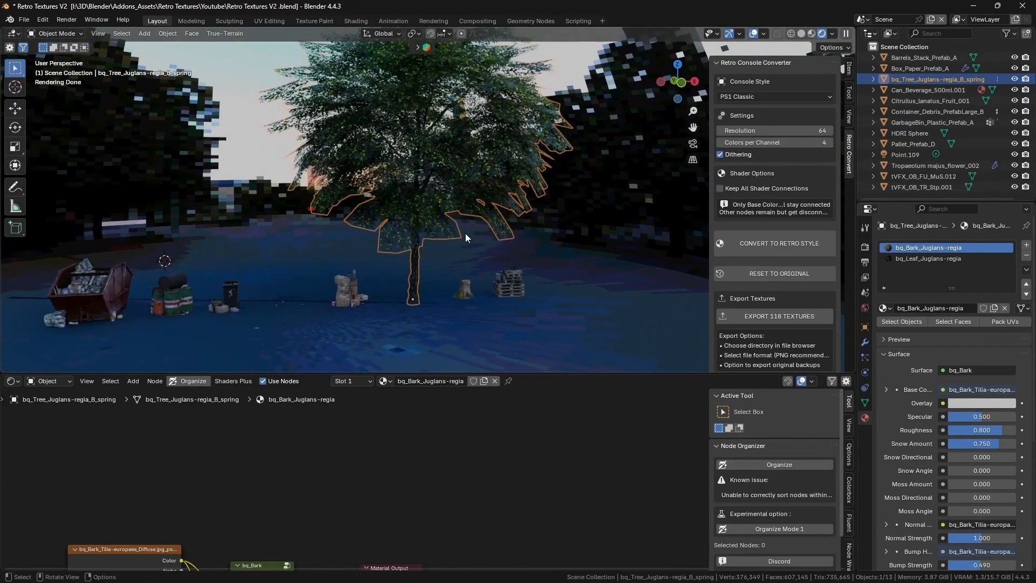
{"action": "scroll", "coordinate": [465, 234], "scroll_direction": "up", "scroll_amount": 3}
{"action": "scroll", "coordinate": [466, 233], "scroll_direction": "up", "scroll_amount": 1}
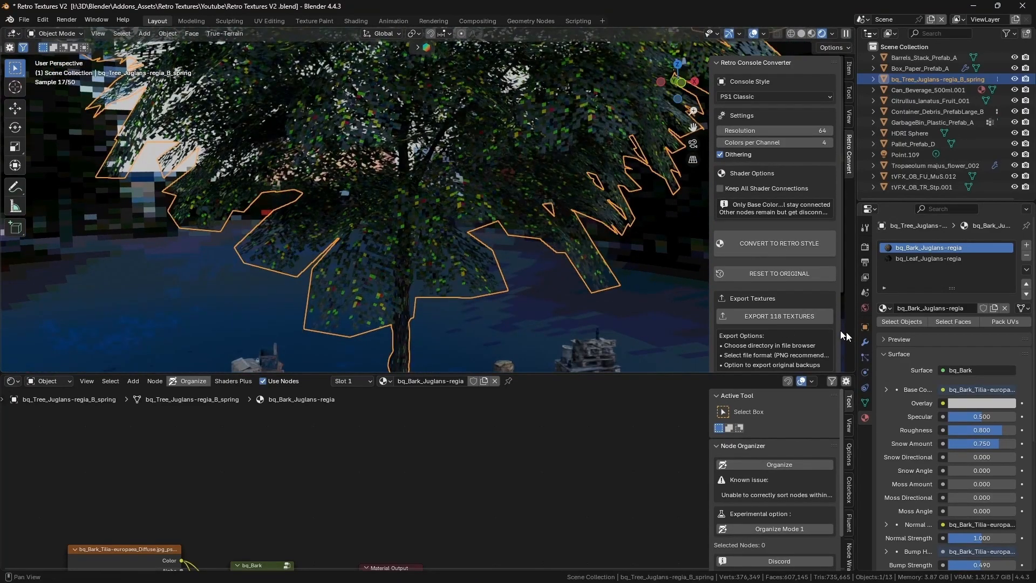
Add a Decimate modifier to the walnut tree and lower its ratio to simplify the geometry.
{"action": "left_click", "coordinate": [866, 342]}
{"action": "left_click", "coordinate": [902, 245]}
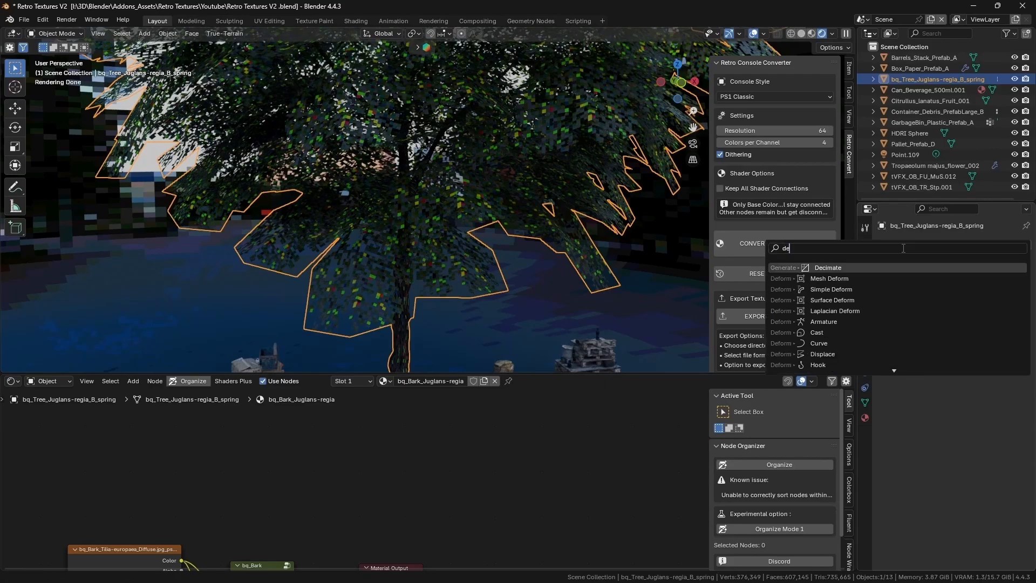
{"action": "left_click", "coordinate": [831, 311]}
{"action": "left_click_drag", "start_coordinate": [976, 288], "coordinate": [910, 288]}
{"action": "scroll", "coordinate": [592, 297], "scroll_direction": "down", "scroll_amount": 5}
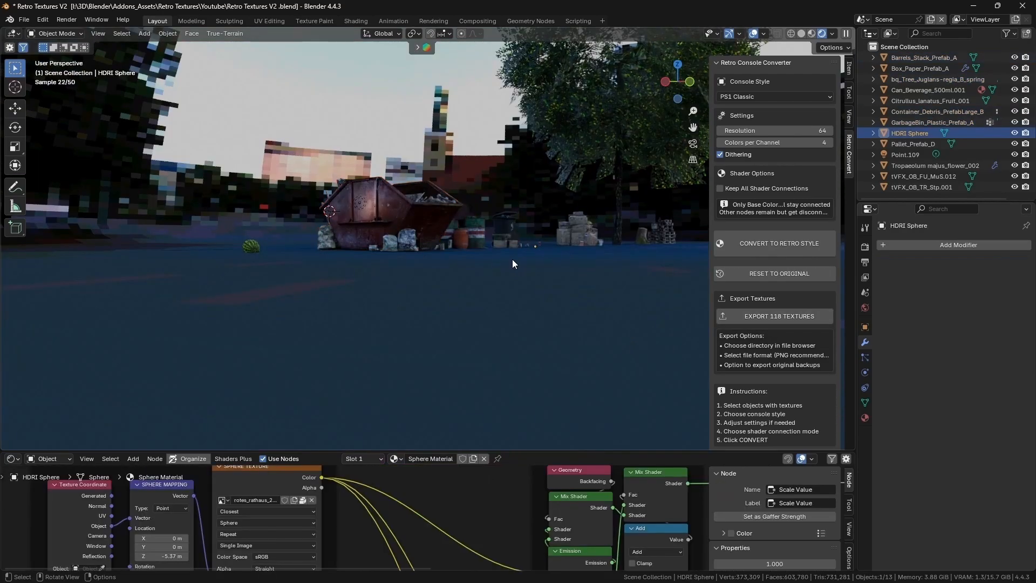
Export the converted textures of only the debris container, barrels and garbage bin as PNG to the Images folder.
{"action": "left_click", "coordinate": [440, 229]}
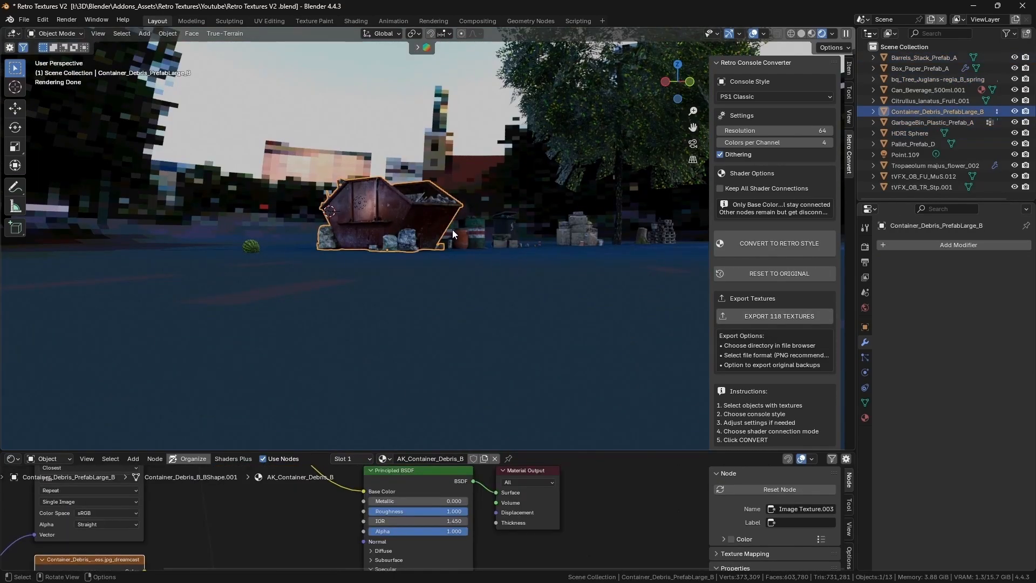
{"action": "left_click", "coordinate": [458, 236], "text": "shift"}
{"action": "left_click", "coordinate": [507, 231], "text": "shift"}
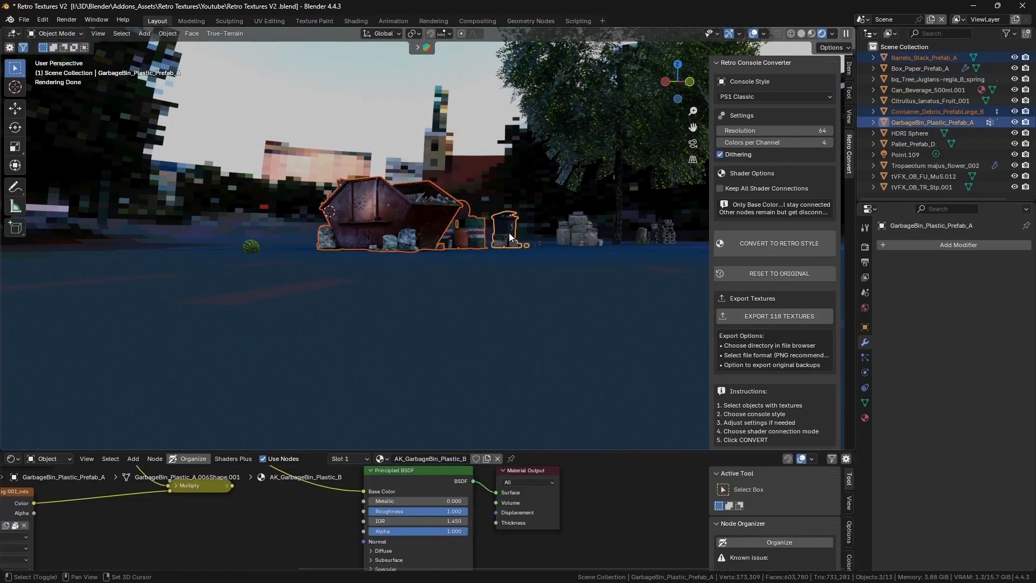
{"action": "left_click", "coordinate": [789, 315]}
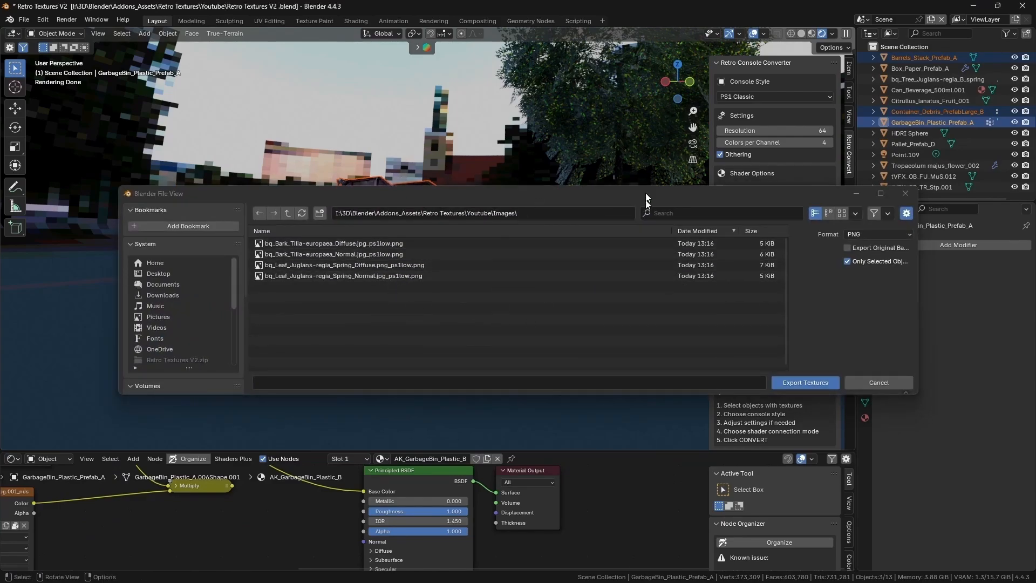
{"action": "left_click", "coordinate": [795, 384]}
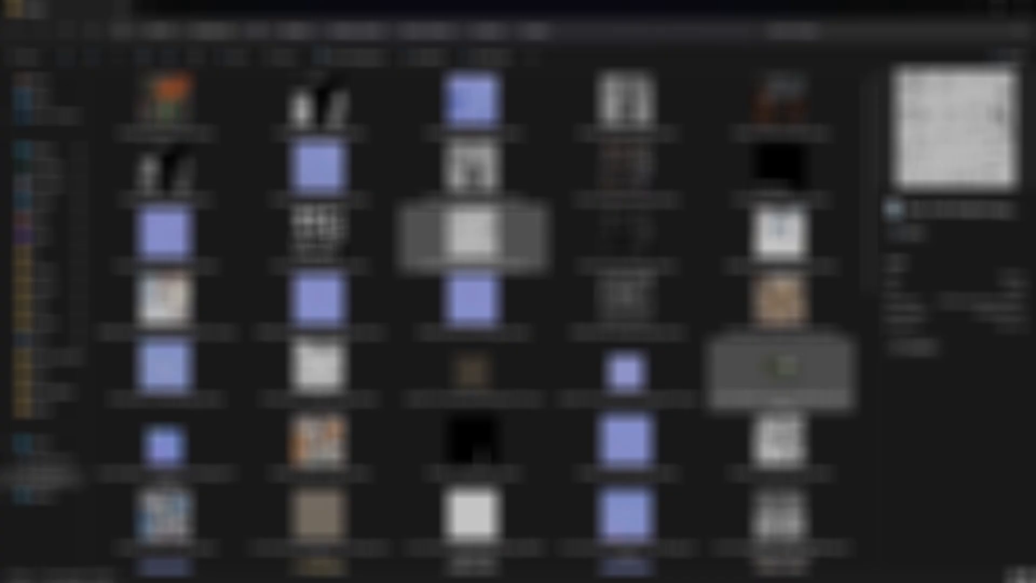
Open an exported texture in the image viewer and browse through the following exported images.
{"action": "double_click", "coordinate": [770, 293]}
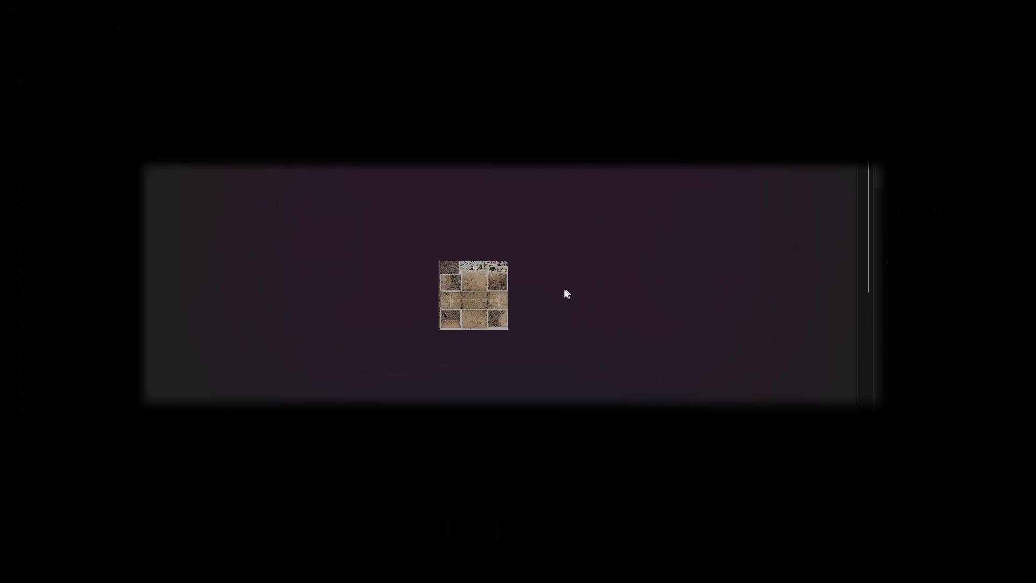
{"action": "key", "text": "Right"}
{"action": "key", "text": "Right"}
{"action": "key", "text": "Right"}
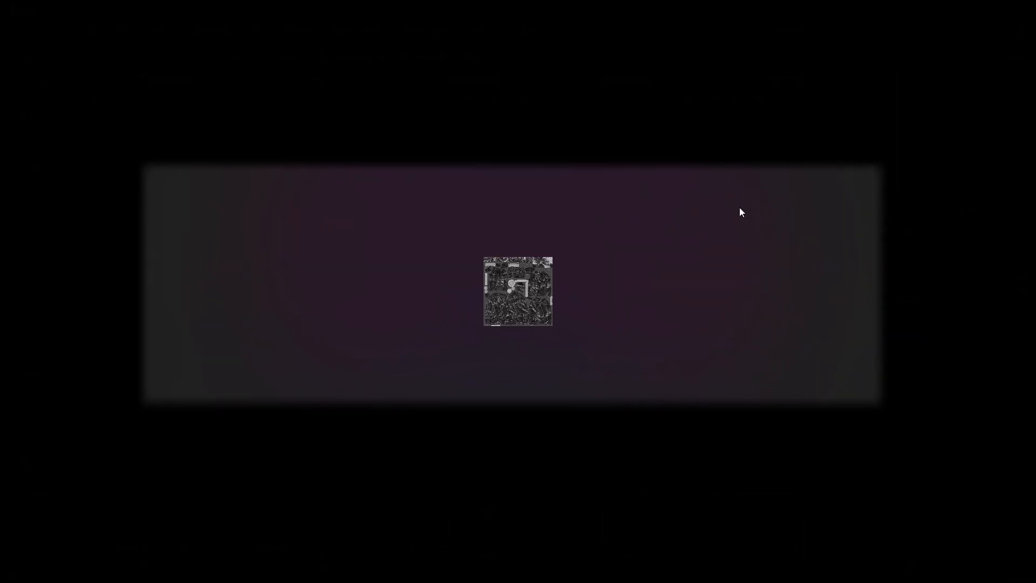
{"action": "key", "text": "Right"}
{"action": "key", "text": "Right"}
{"action": "key", "text": "Right"}
{"action": "key", "text": "Right"}
{"action": "key", "text": "Right"}
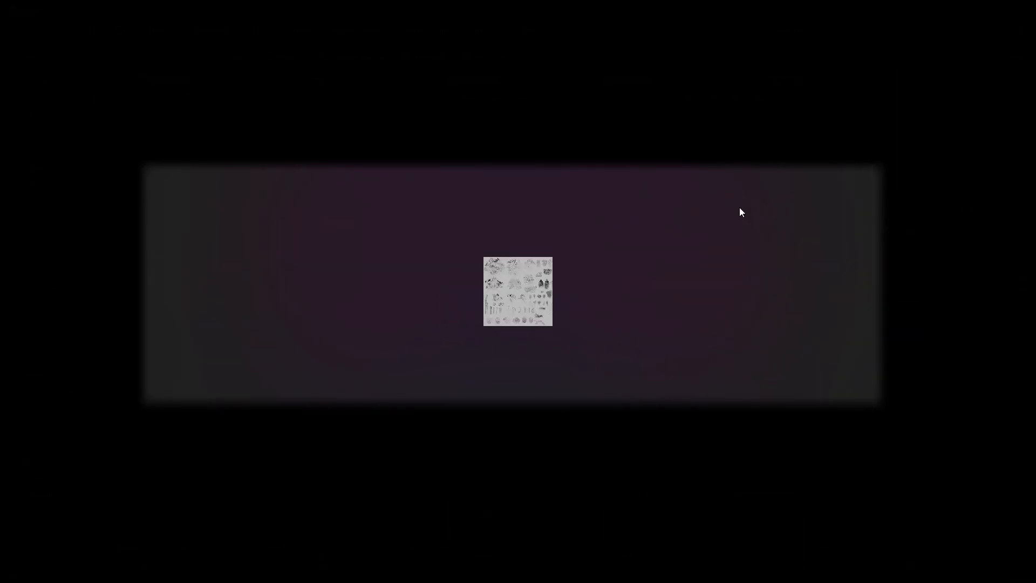
{"action": "key", "text": "Right"}
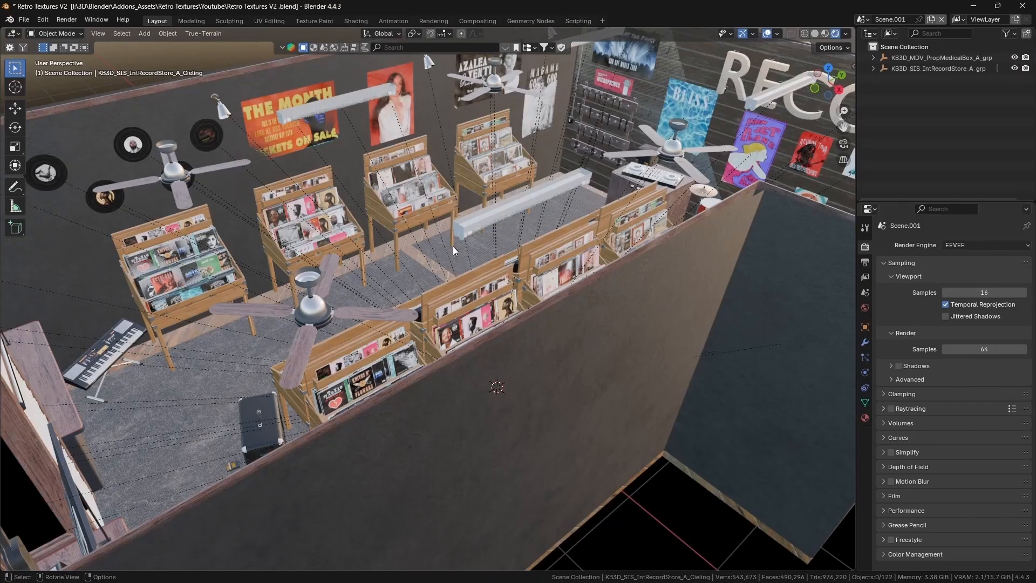
Select everything in the record store scene and set the converter to PlayStation Portable with Keep All Shader Connections off.
{"action": "scroll", "coordinate": [480, 246], "scroll_direction": "down", "scroll_amount": 8}
{"action": "key", "text": "n"}
{"action": "key", "text": "a"}
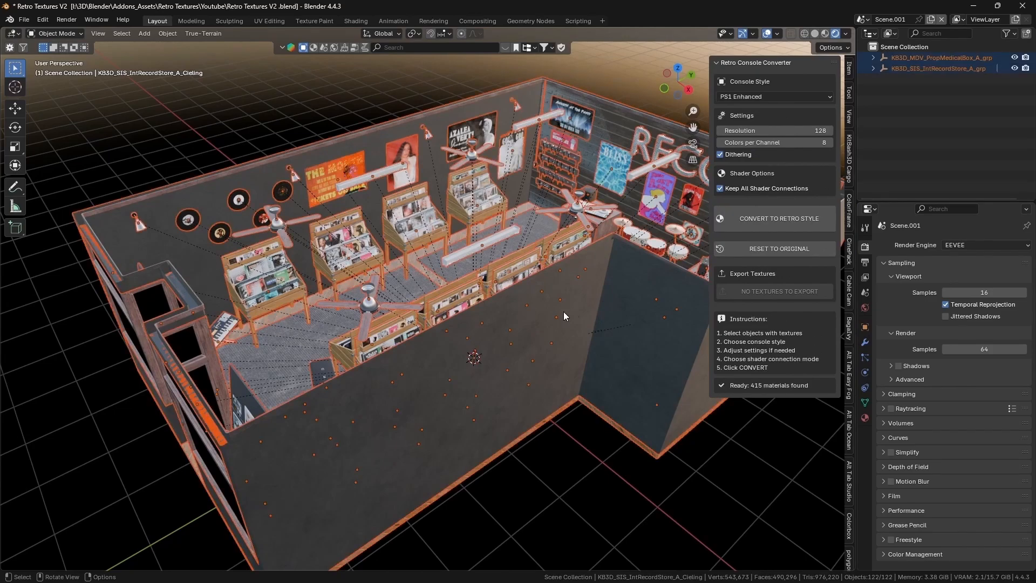
{"action": "left_click", "coordinate": [789, 98]}
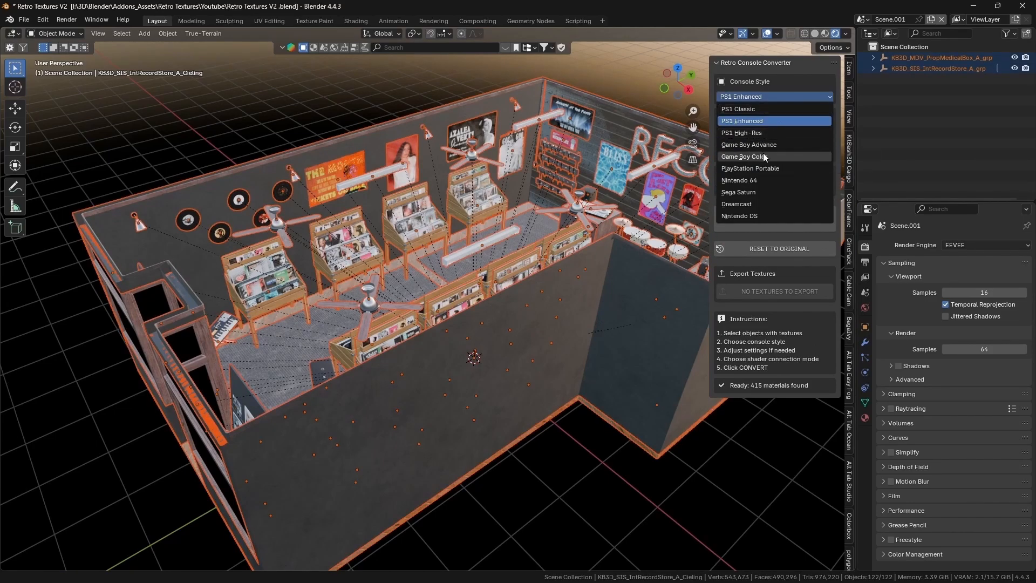
{"action": "left_click", "coordinate": [763, 170]}
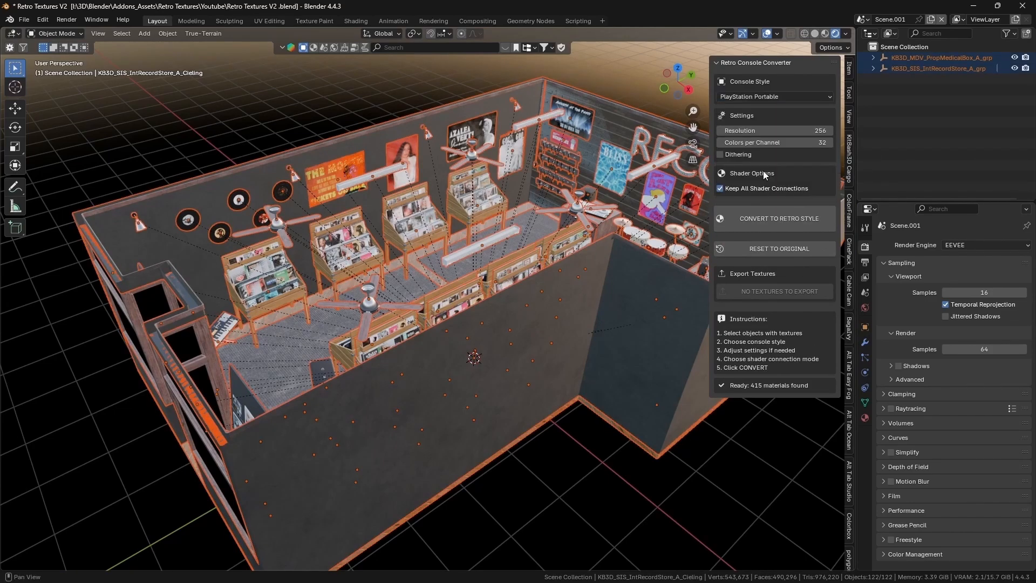
{"action": "left_click", "coordinate": [720, 189]}
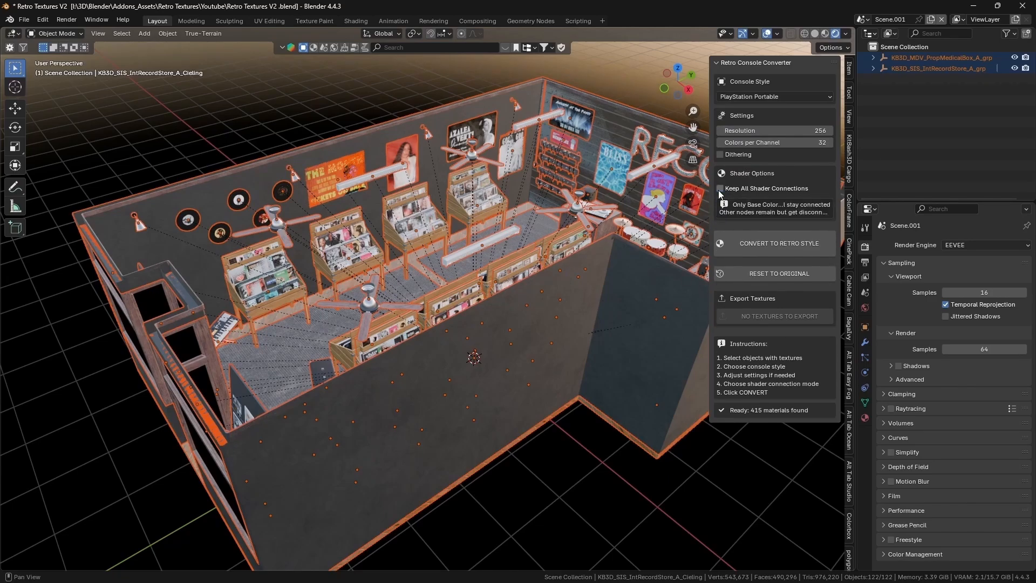
Convert the selected record store to the PlayStation Portable style, using Solid viewport shading.
{"action": "left_click", "coordinate": [734, 244]}
{"action": "key", "text": "z"}
{"action": "left_click", "coordinate": [572, 262]}
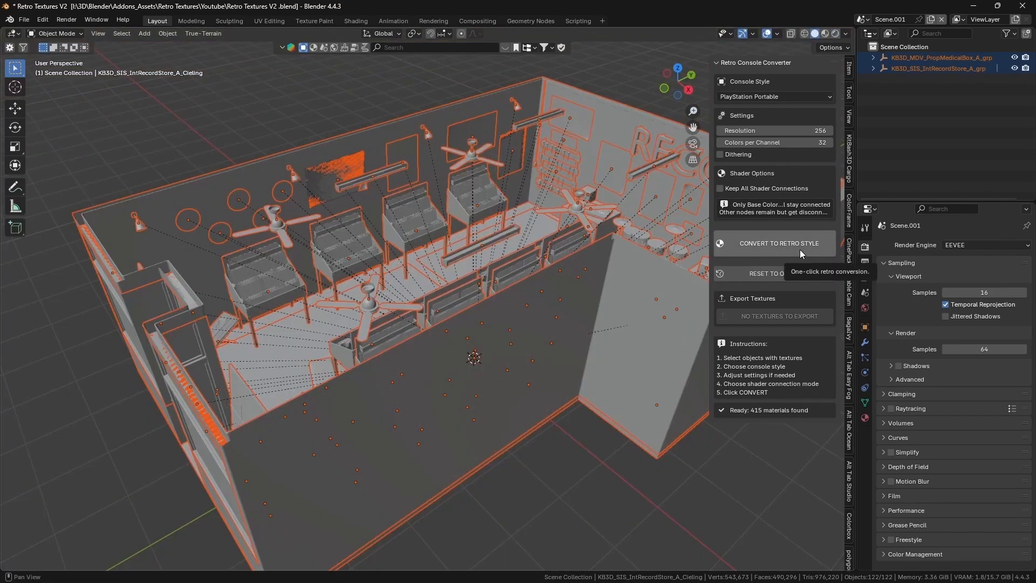
Switch to the Neo tokyo City Abstract scene, search the asset library for "city" and view that scene's asset details.
{"action": "key", "text": "ctrl+Page_Up"}
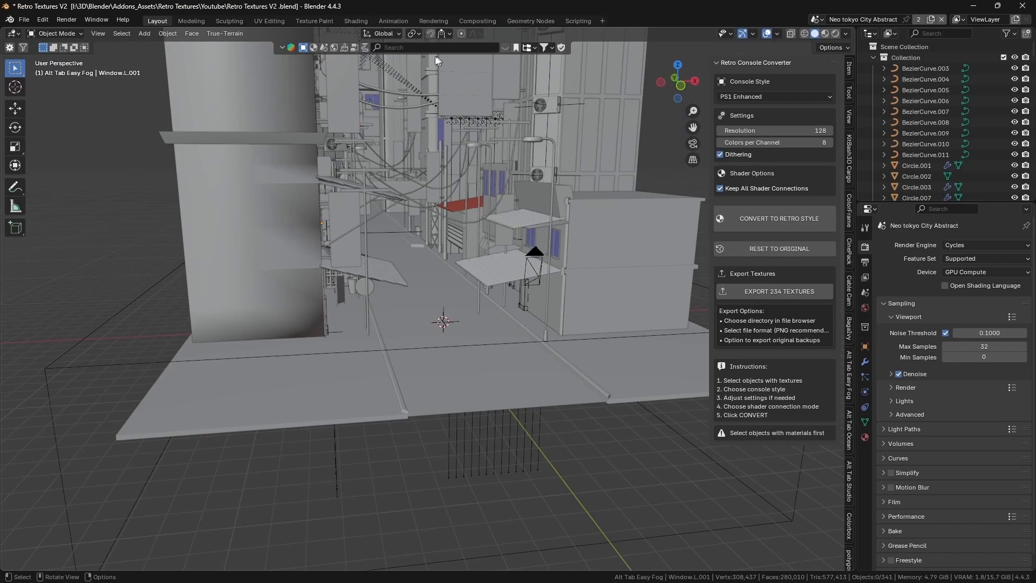
{"action": "left_click", "coordinate": [404, 48]}
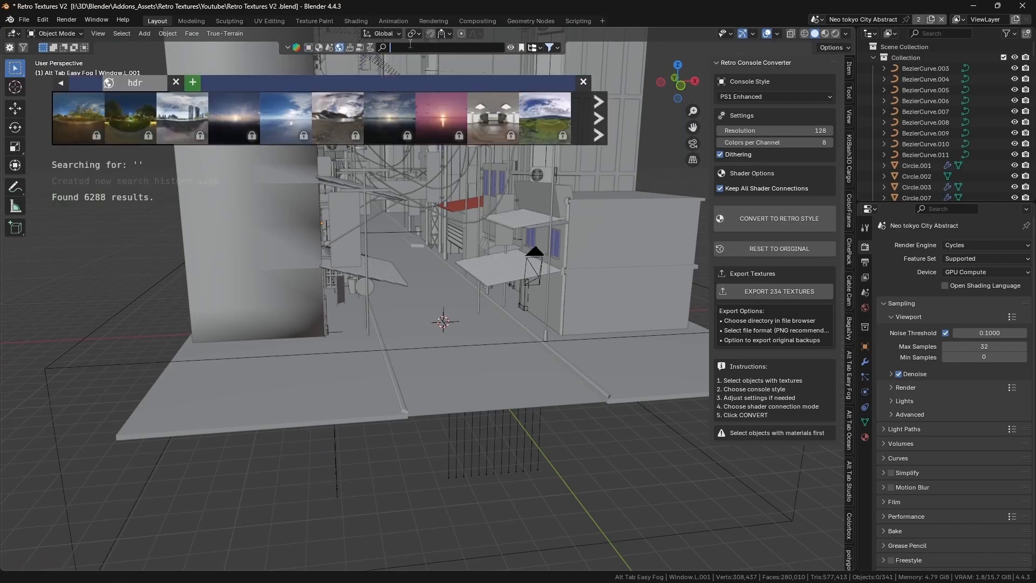
{"action": "type", "text": "city"}
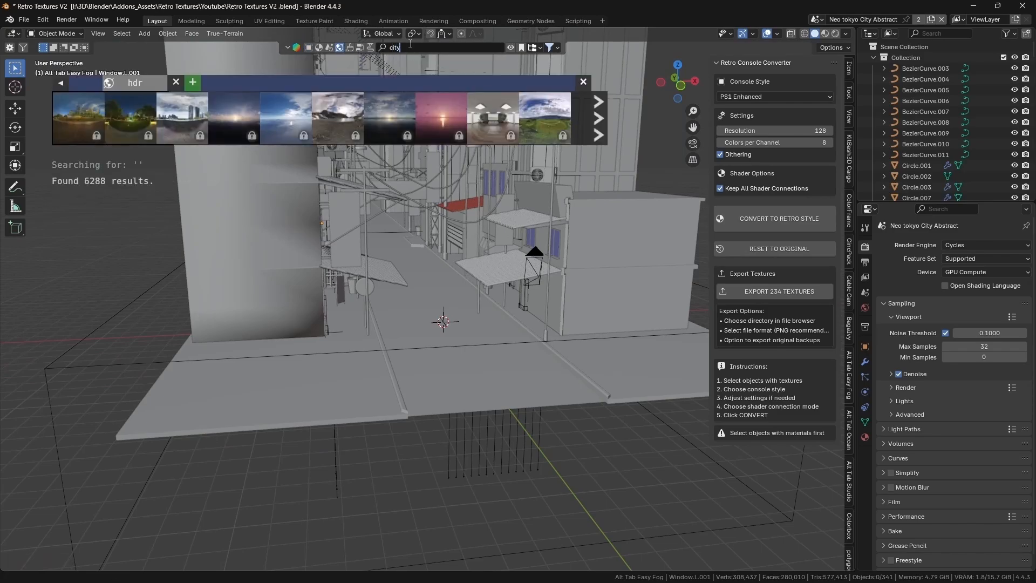
{"action": "key", "text": "Return"}
{"action": "mouse_move", "coordinate": [553, 129]}
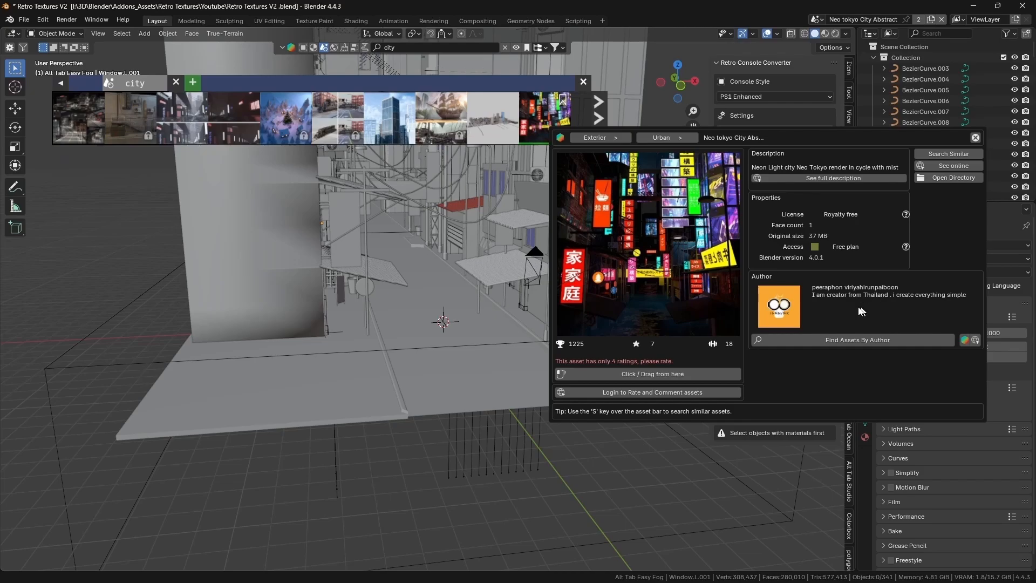
{"action": "left_click", "coordinate": [585, 81]}
Preview the Neo Tokyo city through the scene camera with Rendered viewport shading.
{"action": "scroll", "coordinate": [527, 261], "scroll_direction": "down", "scroll_amount": 1}
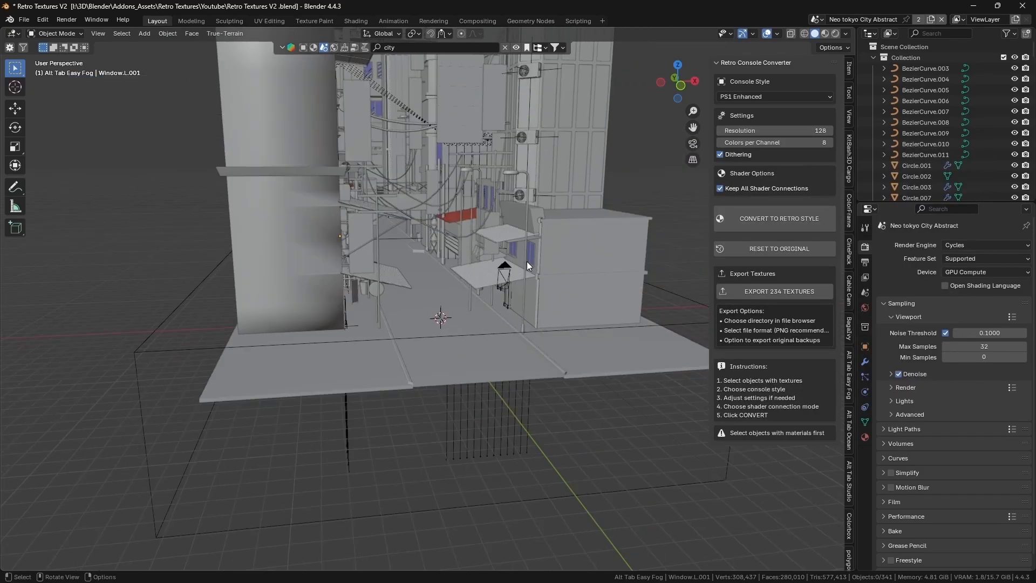
{"action": "key", "text": "KP_0"}
{"action": "key", "text": "z"}
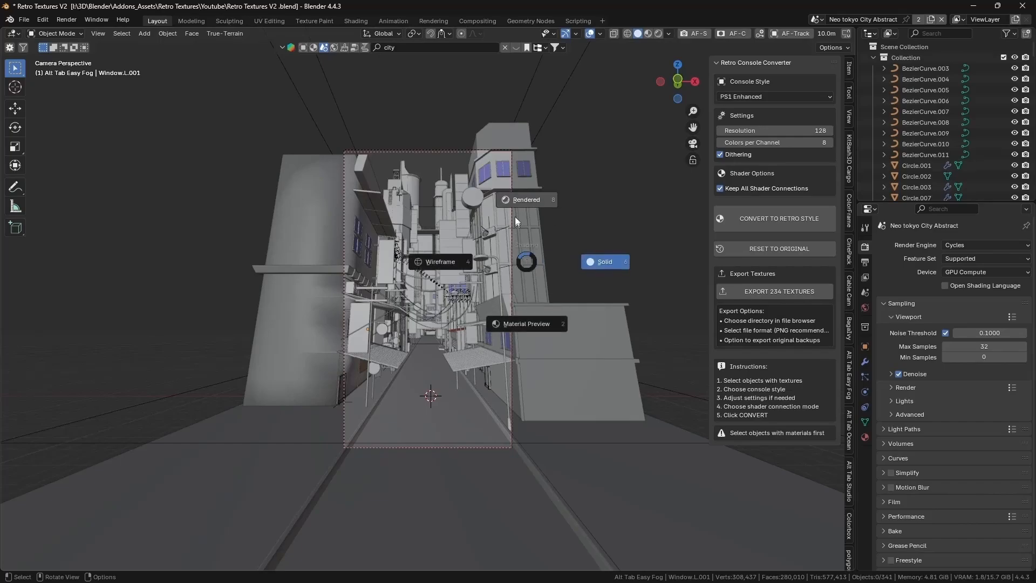
{"action": "left_click", "coordinate": [524, 216]}
{"action": "scroll", "coordinate": [458, 343], "scroll_direction": "up", "scroll_amount": 4}
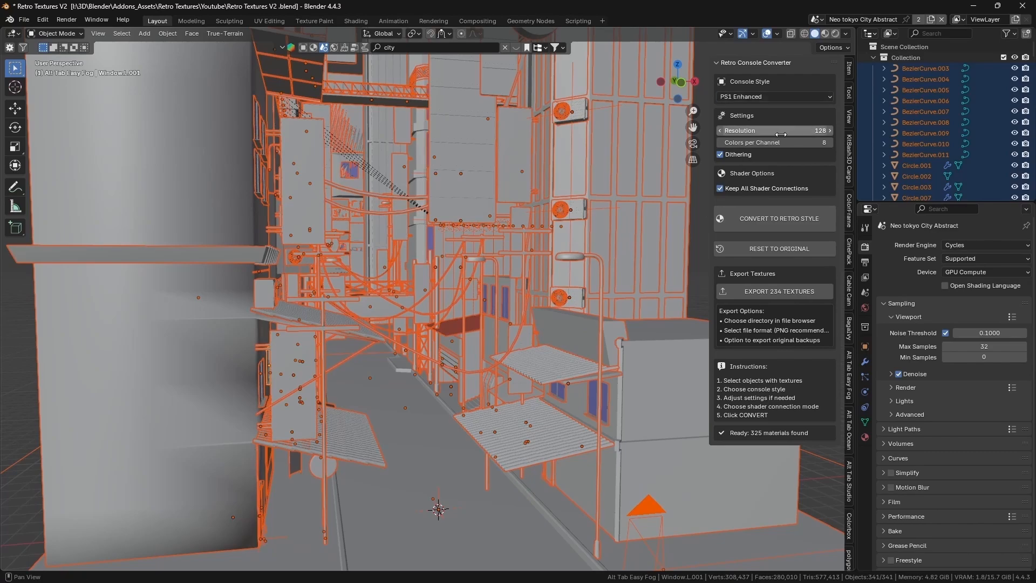
With the whole city selected, set the PS1 Enhanced converter's resolution to 256 and colors per channel to 2.
{"action": "left_click", "coordinate": [780, 132]}
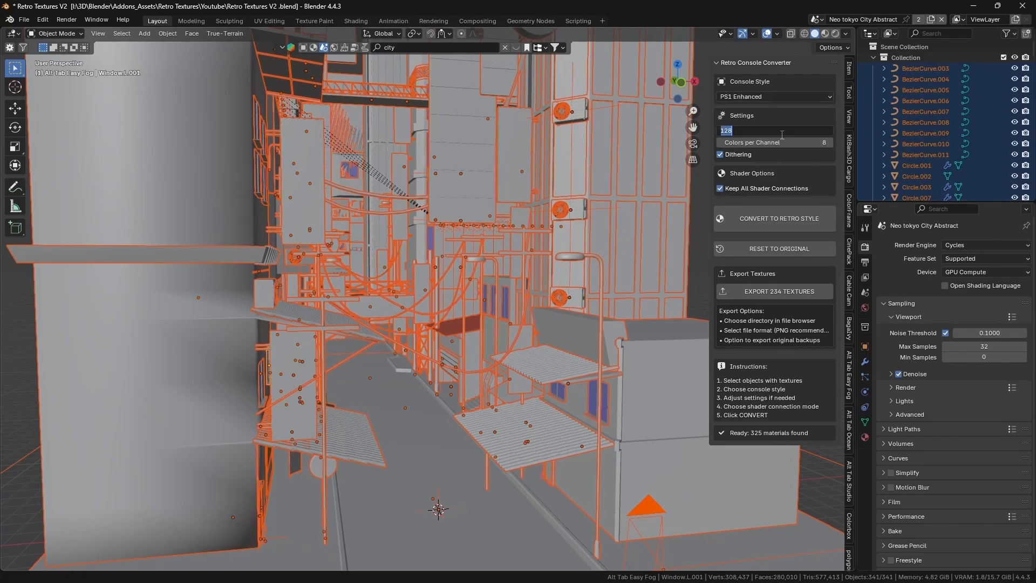
{"action": "type", "text": "256"}
{"action": "left_click", "coordinate": [778, 147]}
{"action": "type", "text": "8"}
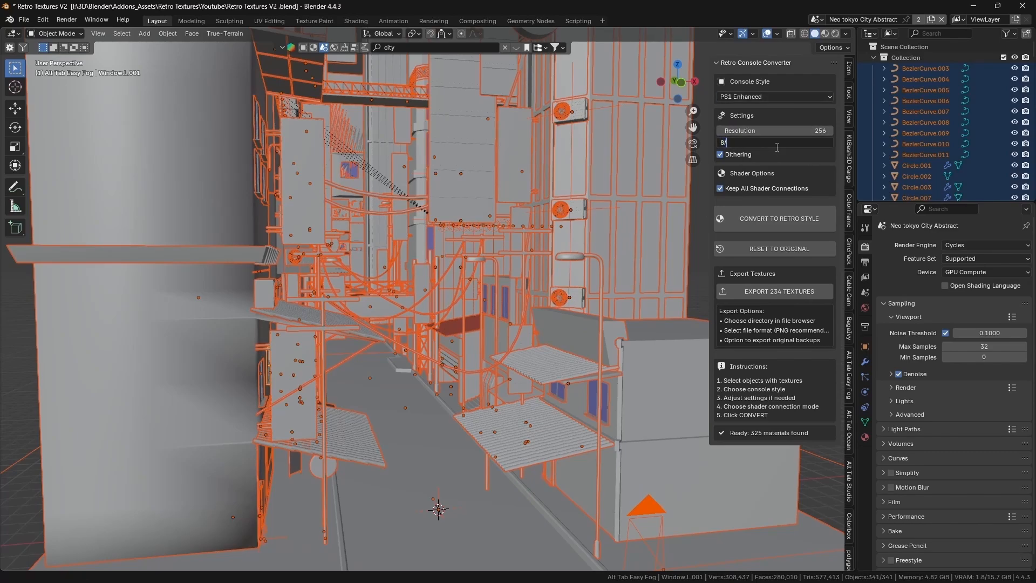
{"action": "key", "text": "BackSpace"}
{"action": "type", "text": "2"}
{"action": "key", "text": "Return"}
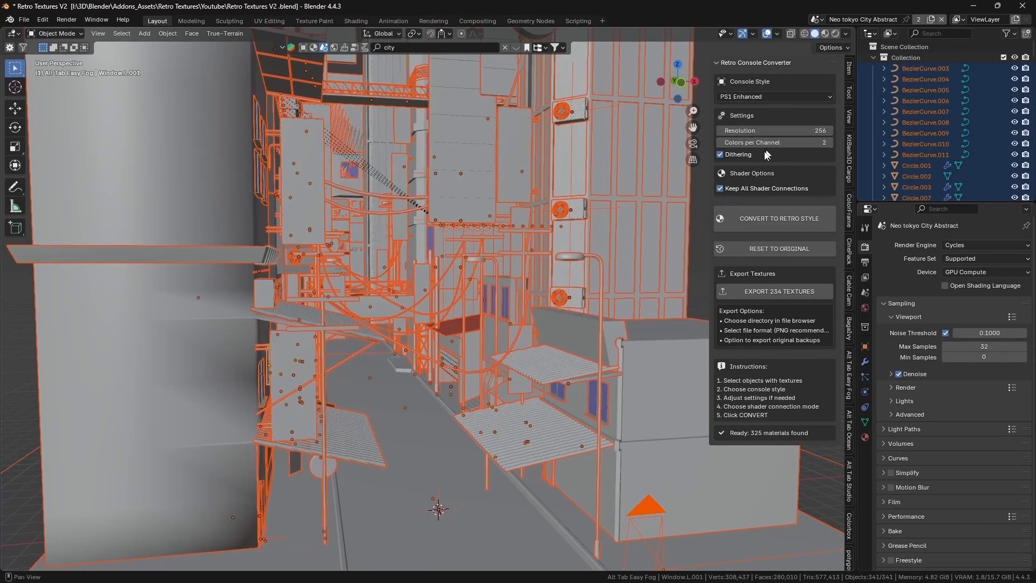
Convert the selected city to the PS1 Enhanced style with Keep All Shader Connections off, and return to the Layout workspace.
{"action": "left_click", "coordinate": [723, 188]}
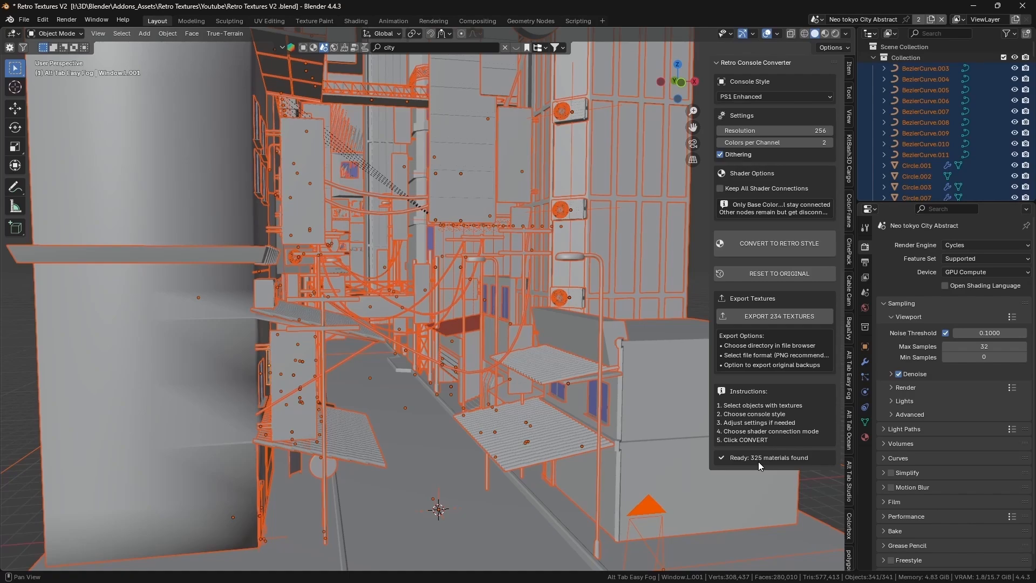
{"action": "left_click", "coordinate": [769, 244]}
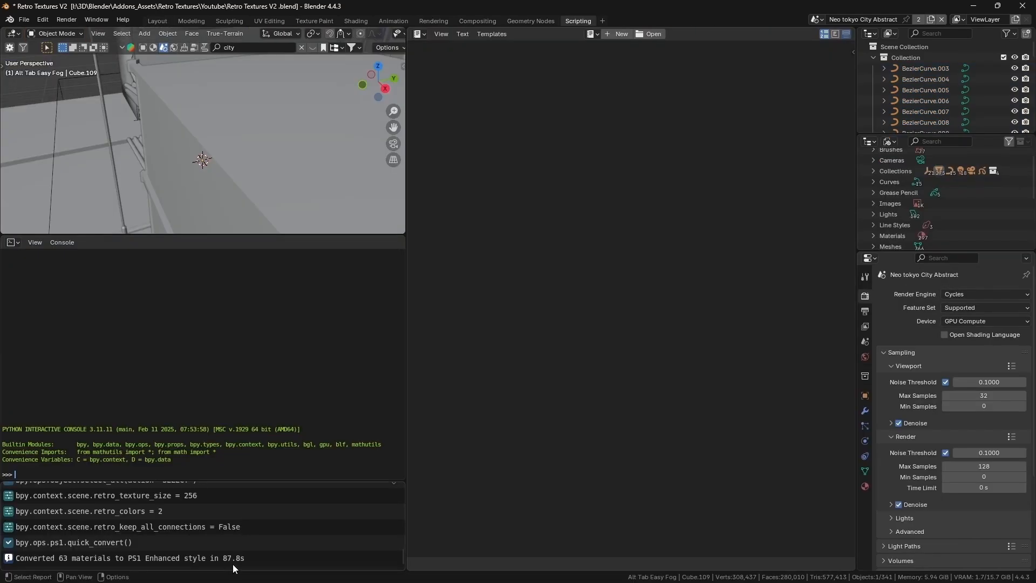
{"action": "left_click", "coordinate": [157, 20]}
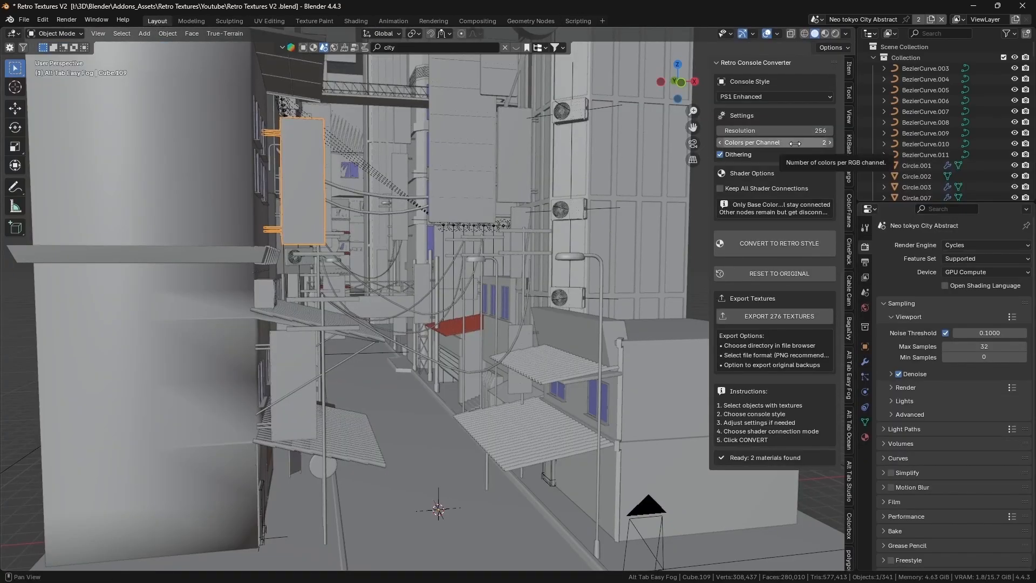
Show the converted city through the scene camera in Rendered viewport shading.
{"action": "key", "text": "KP_0"}
{"action": "key", "text": "z"}
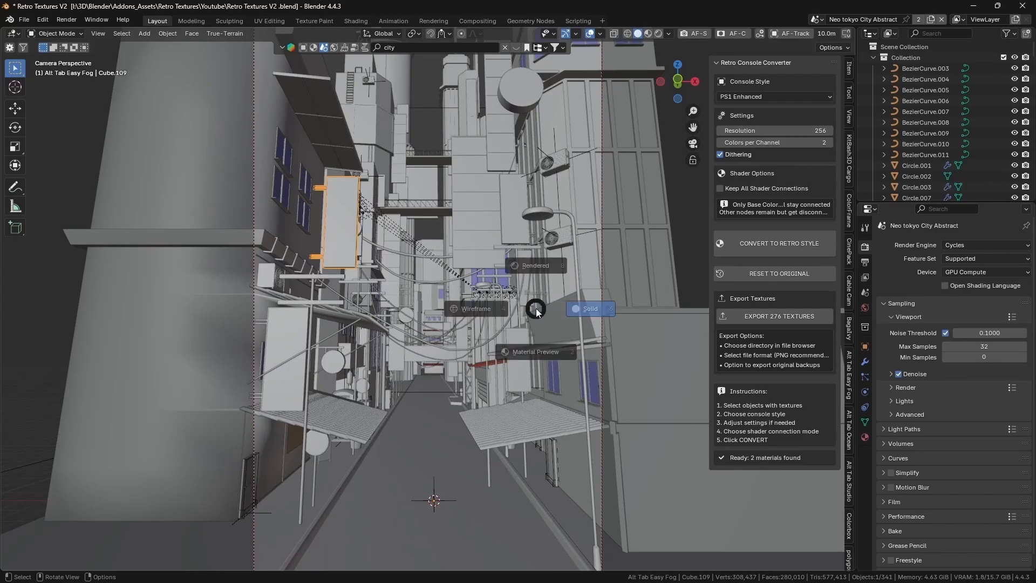
{"action": "left_click", "coordinate": [536, 263]}
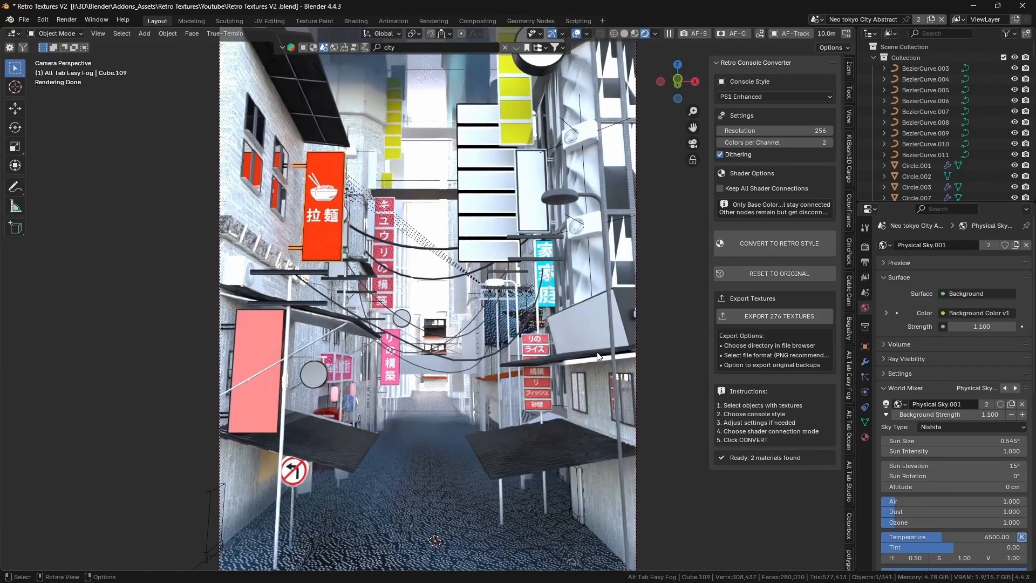
Examine the converted textures up close on the brick building and the red noodle-bowl sign.
{"action": "left_click", "coordinate": [274, 222]}
{"action": "key", "text": "KP_Decimal"}
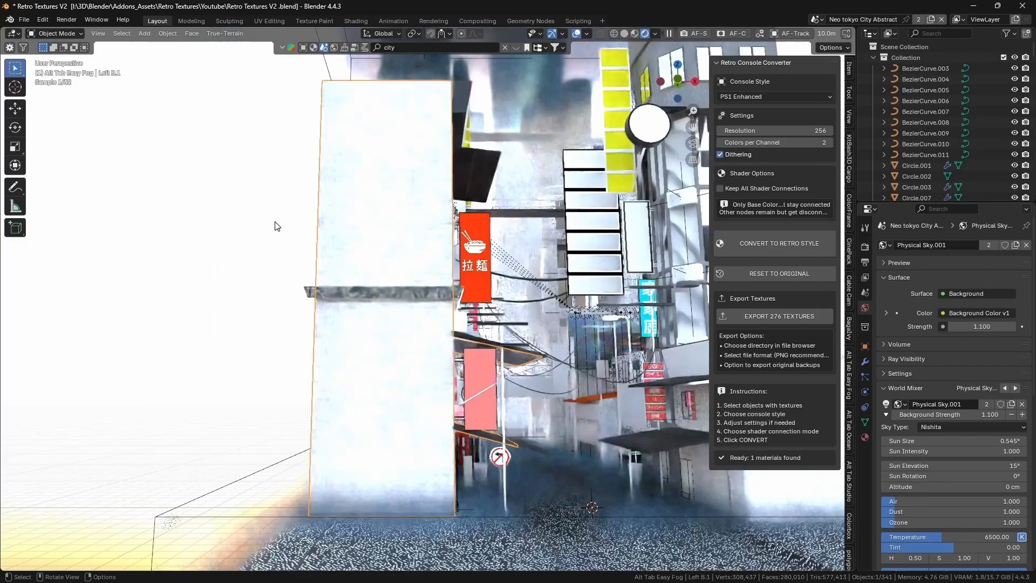
{"action": "scroll", "coordinate": [328, 236], "scroll_direction": "up", "scroll_amount": 5}
{"action": "middle_click_drag", "start_coordinate": [332, 238], "coordinate": [509, 266]}
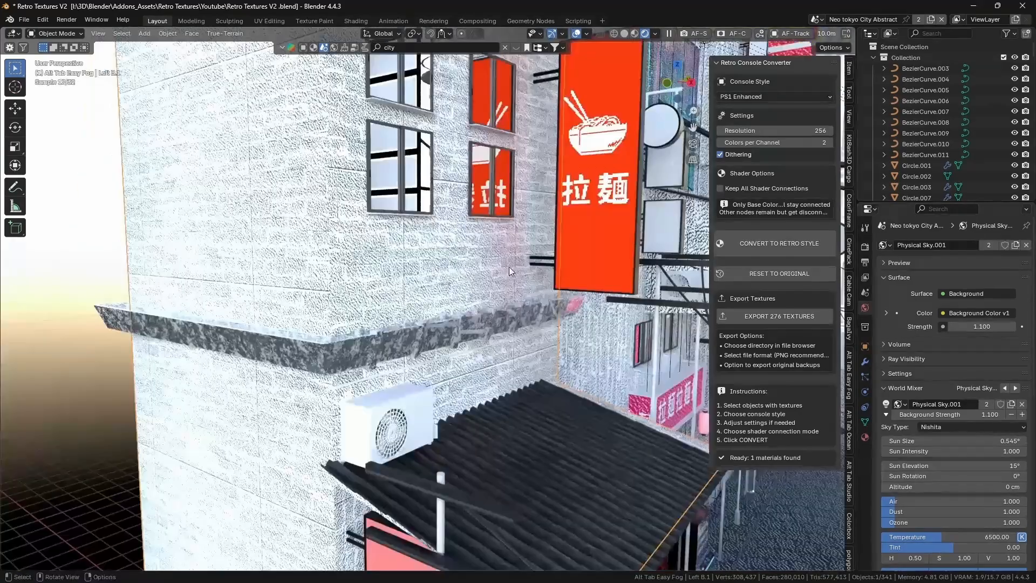
{"action": "scroll", "coordinate": [440, 402], "scroll_direction": "up", "scroll_amount": 3}
{"action": "middle_click_drag", "start_coordinate": [438, 400], "coordinate": [459, 215], "text": "shift"}
{"action": "scroll", "coordinate": [467, 289], "scroll_direction": "up", "scroll_amount": 3}
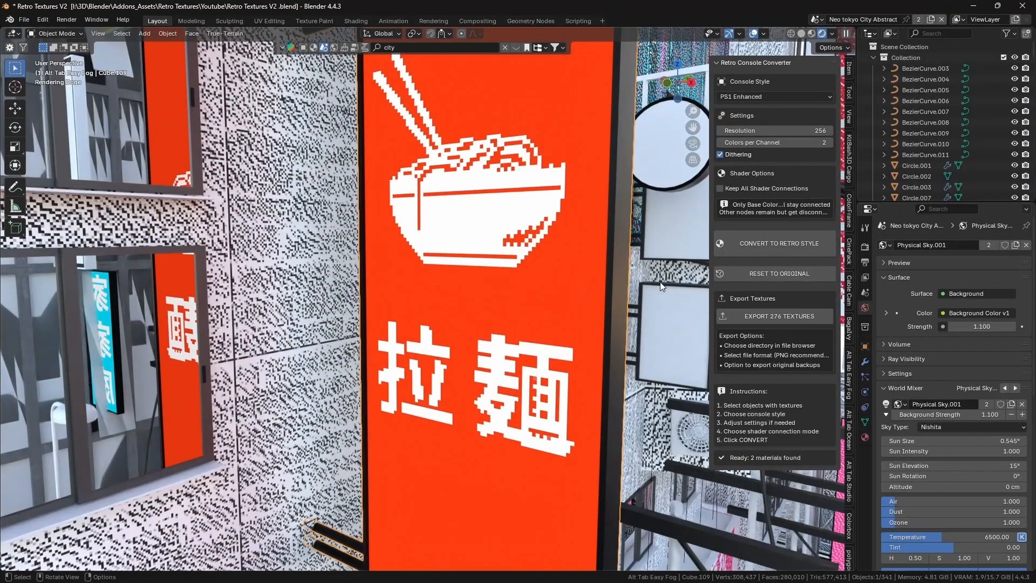
Reset the selected red noodle-bowl sign to its original texture and set the converter resolution to 64.
{"action": "left_click", "coordinate": [753, 276]}
{"action": "left_click", "coordinate": [793, 130]}
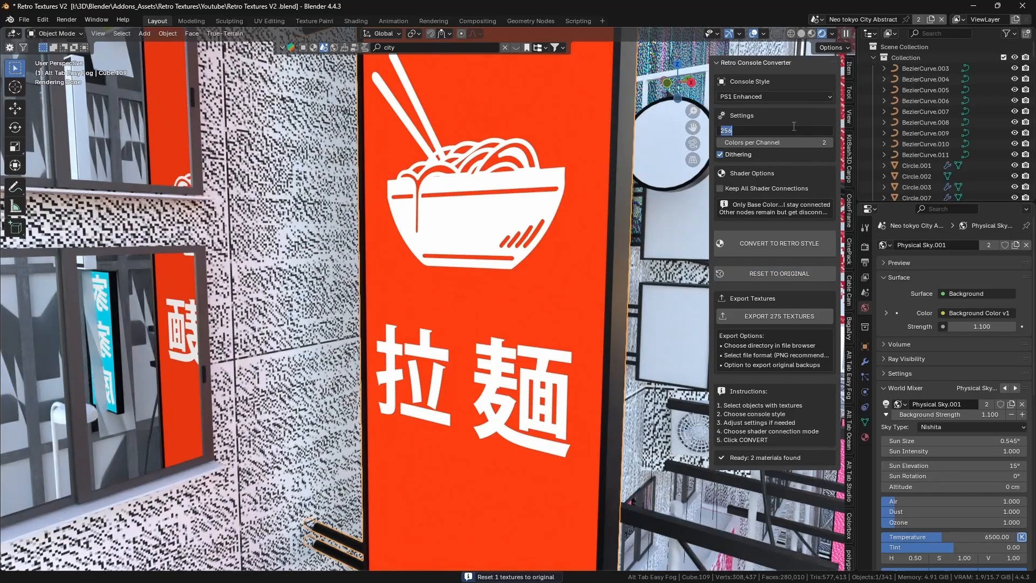
{"action": "type", "text": "64"}
{"action": "key", "text": "Return"}
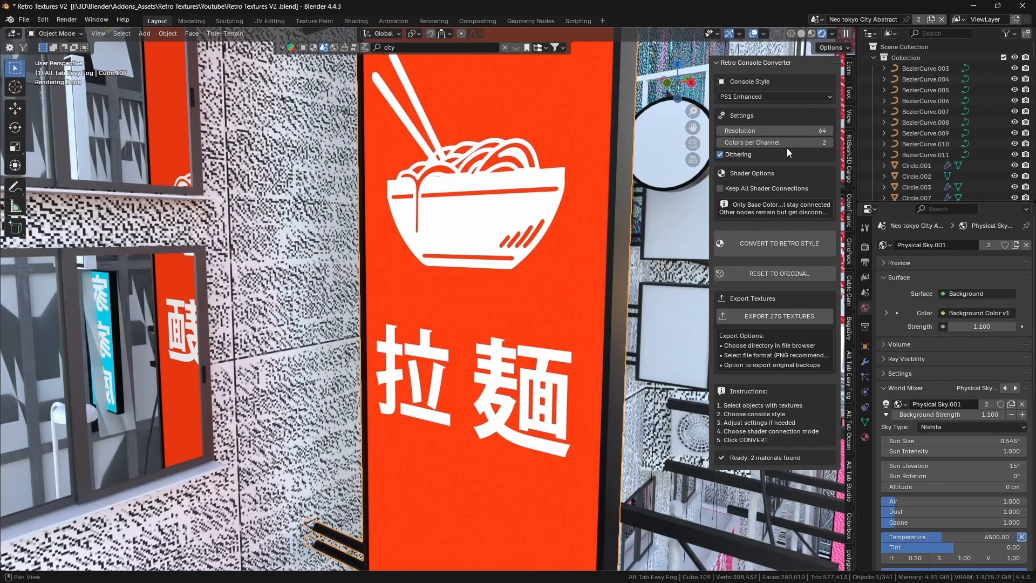